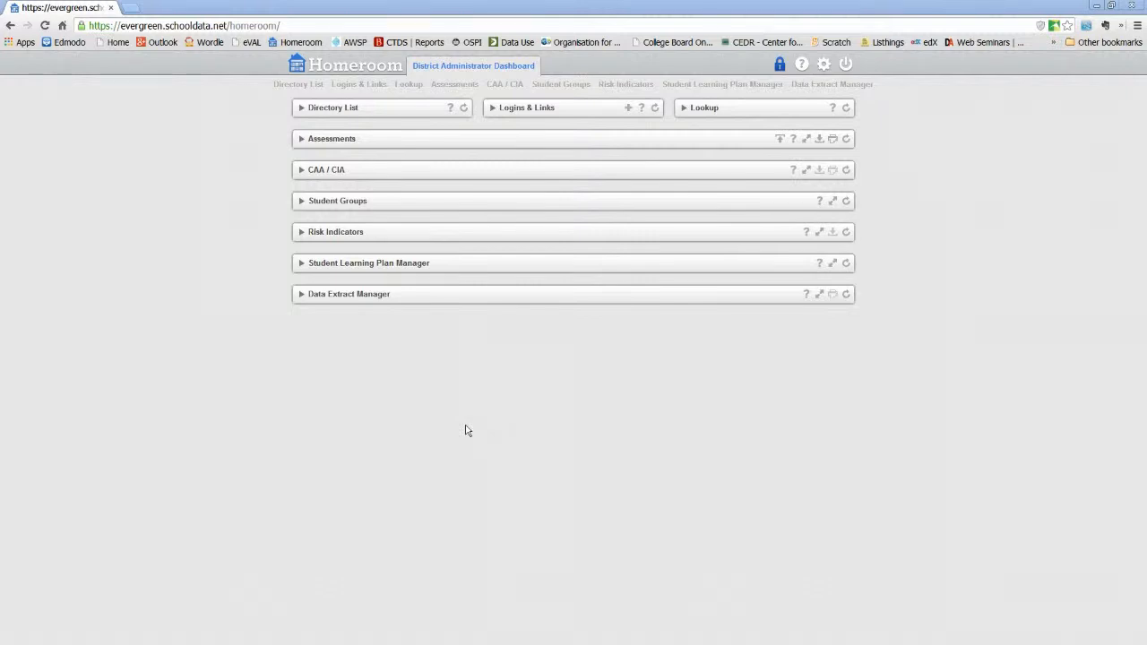
Look over the saved groups in the Student Groups section and collapse the section again.
click(301, 202)
click(300, 202)
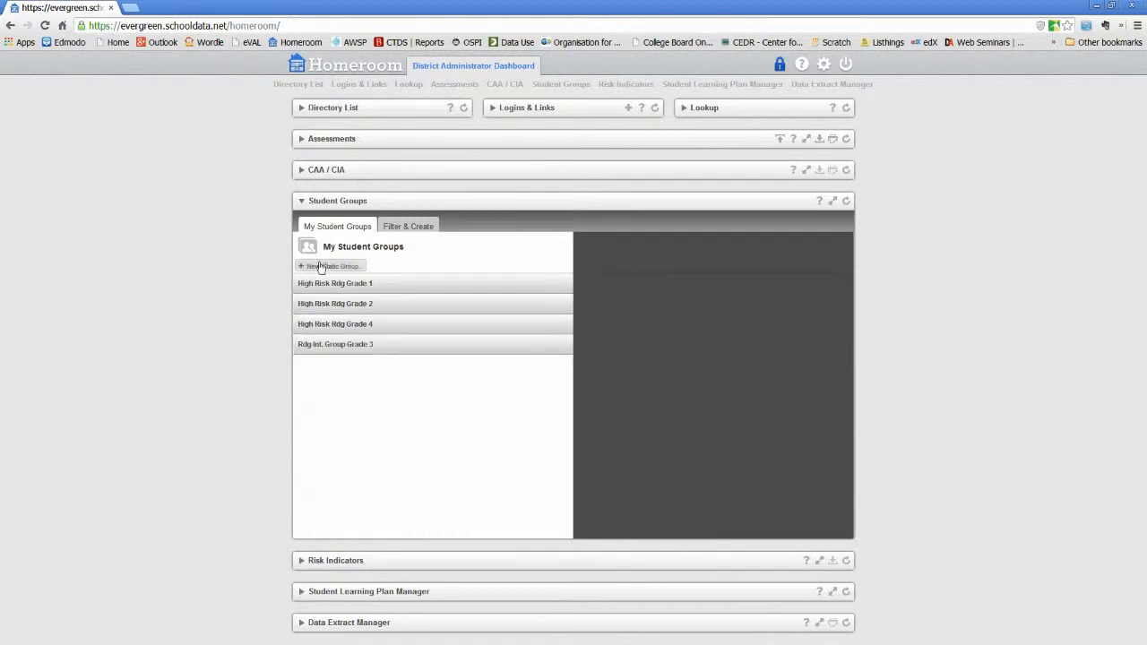
click(300, 201)
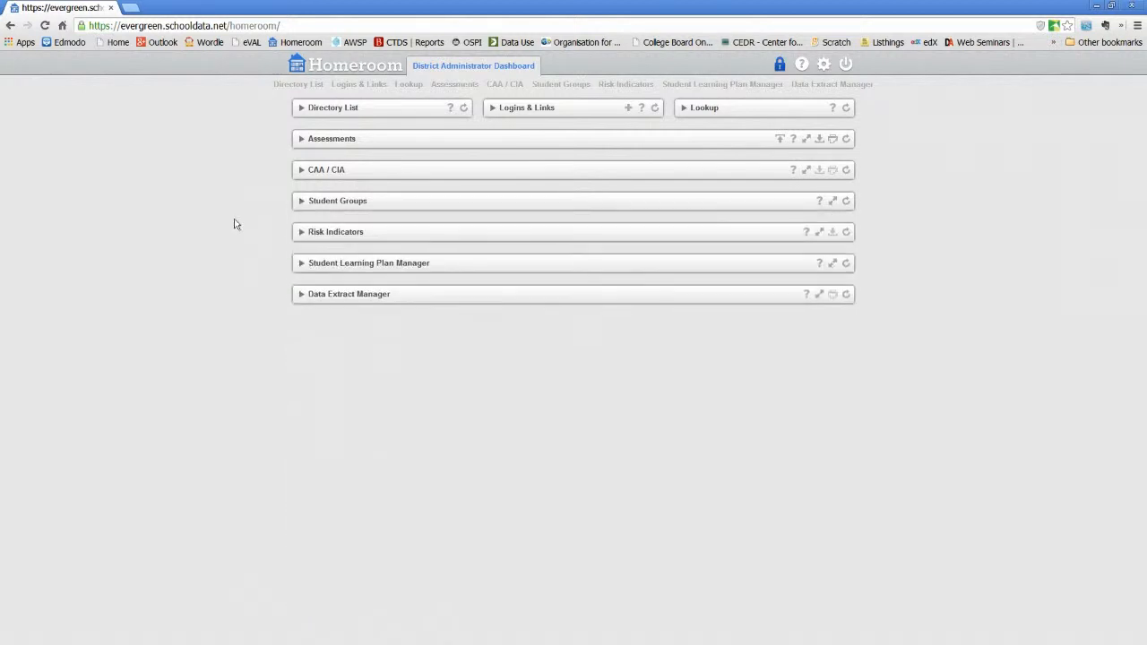
Choose Rdg Int. Group Grade 3 in the Student Learning Plan Manager and start creating an SLP to assign to it.
click(302, 266)
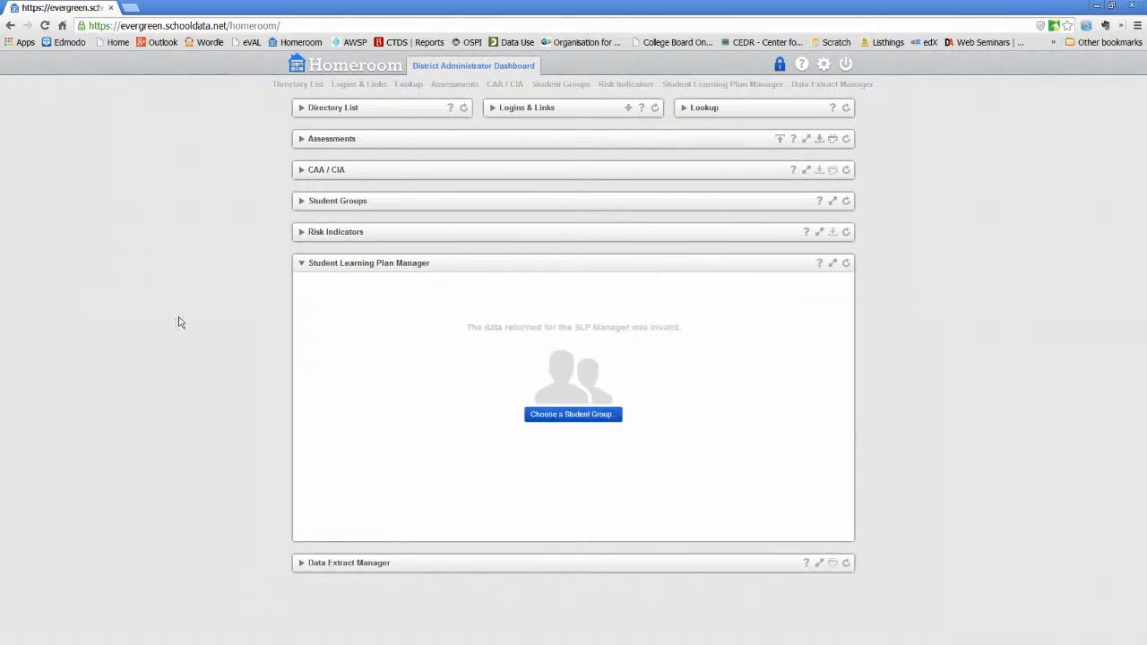
click(567, 413)
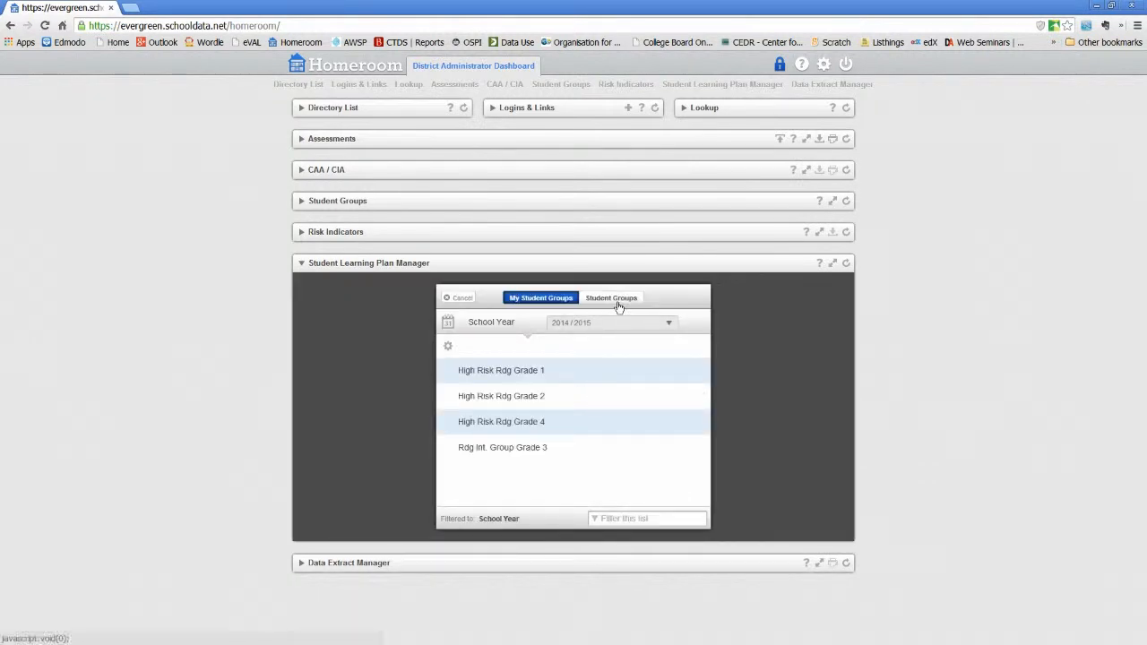
click(526, 453)
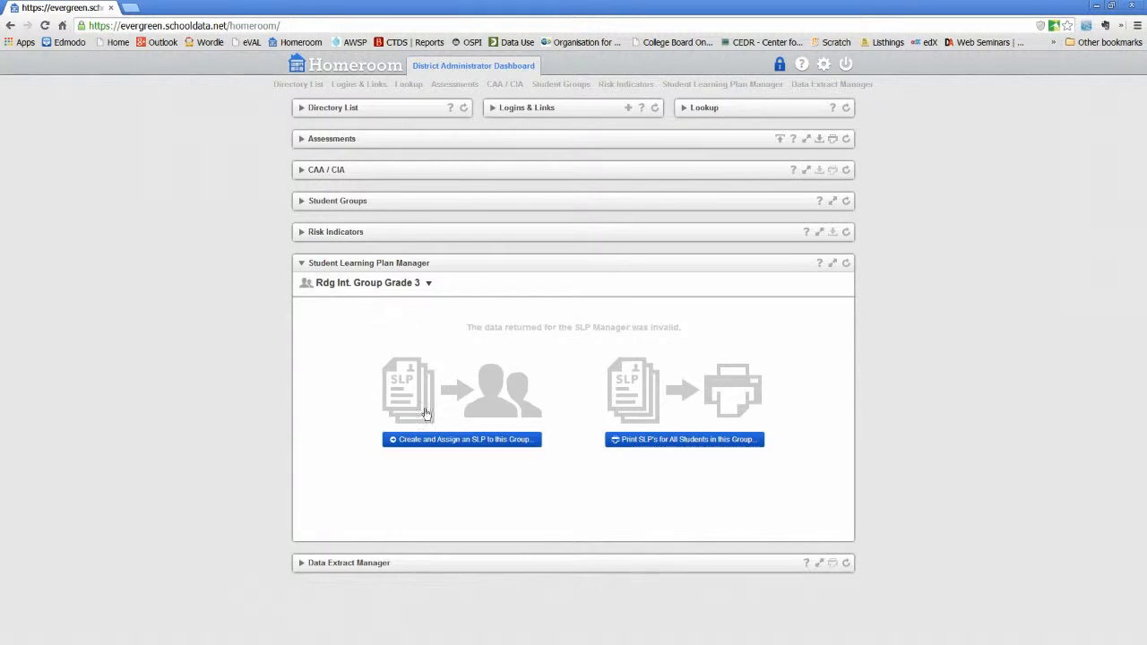
click(446, 445)
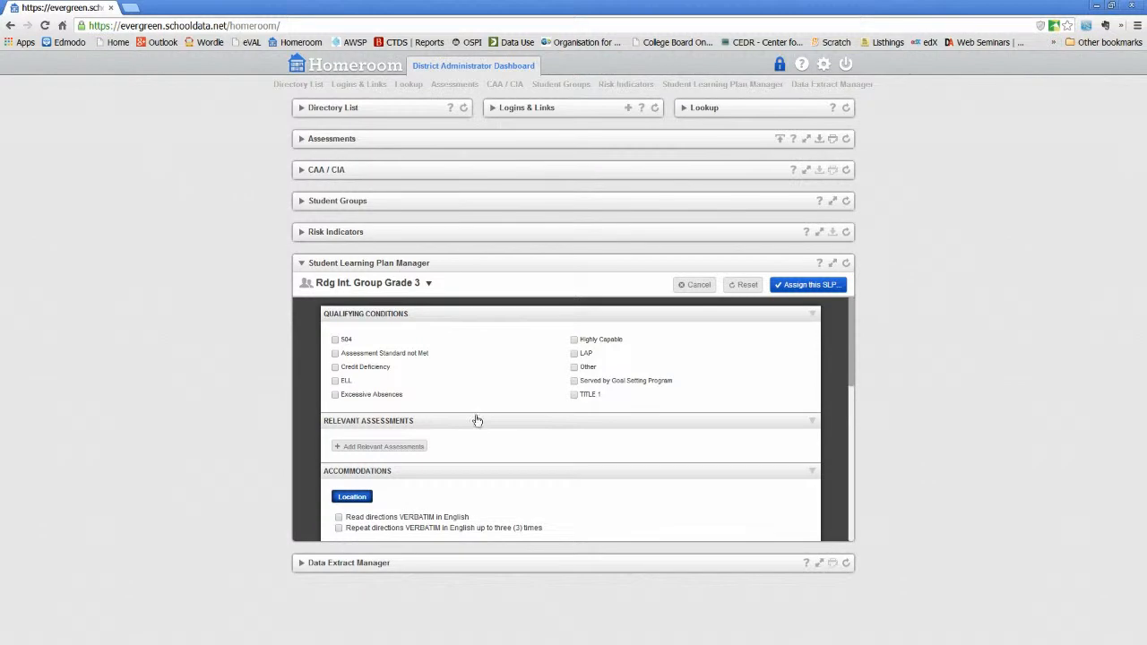
Filter the relevant assessments by "eira" and add EIRA Gr 3 Tri 1, Tri 2 and Tri 3 to the plan.
scroll(473, 426, down, 3)
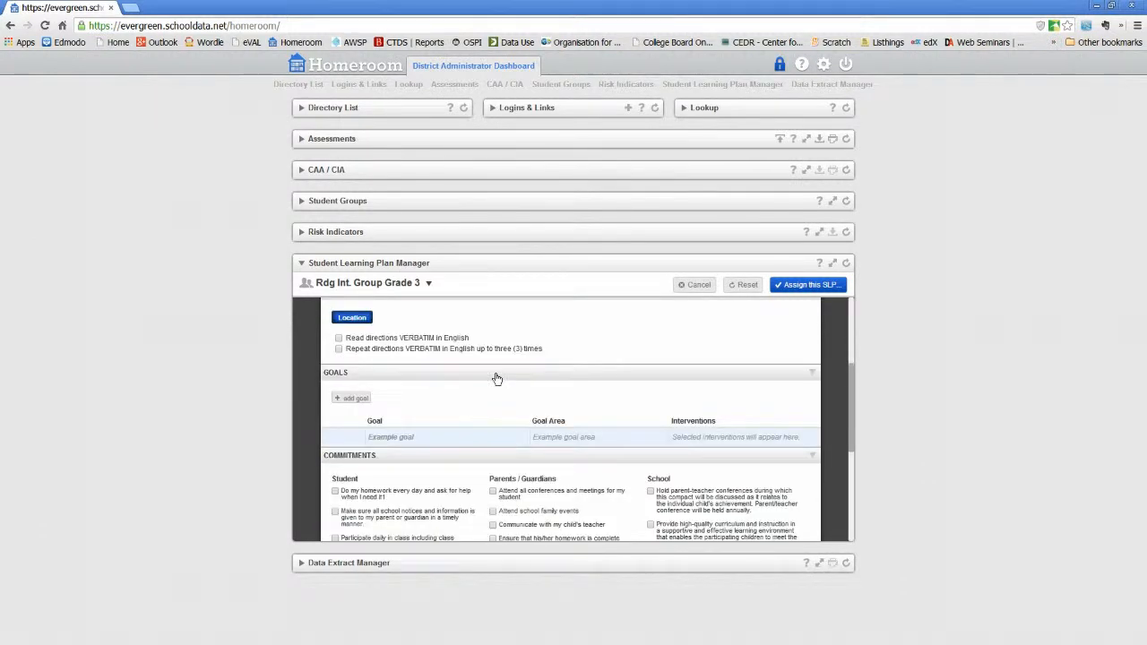
scroll(498, 380, down, 2)
scroll(494, 380, up, 4)
scroll(492, 390, up, 1)
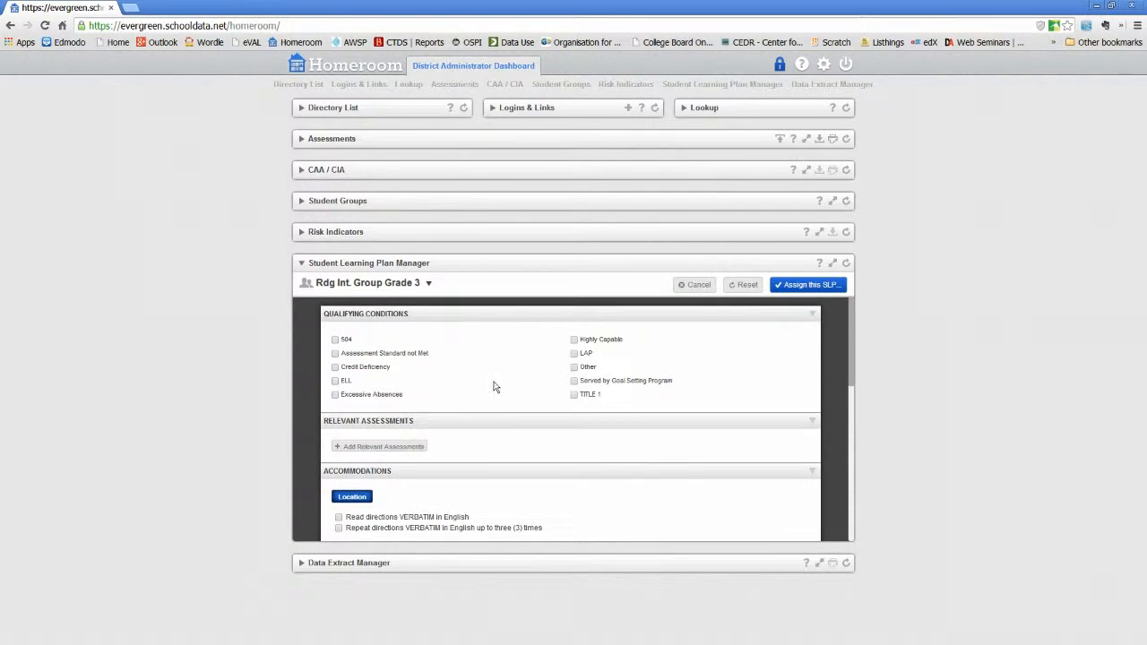
scroll(494, 387, down, 1)
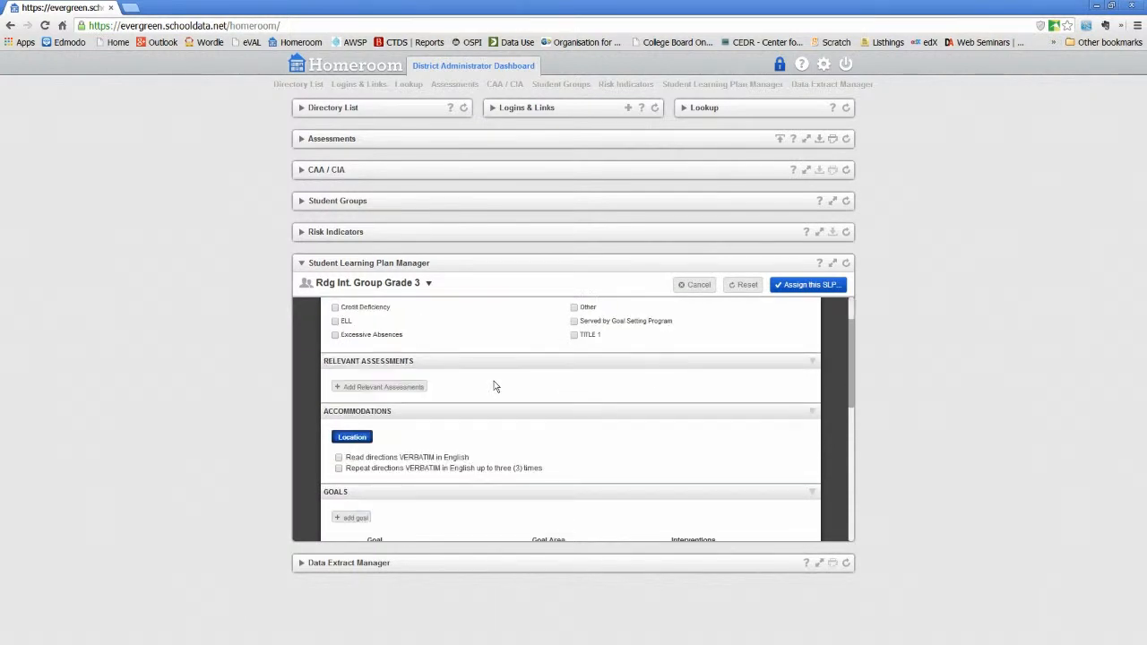
click(405, 389)
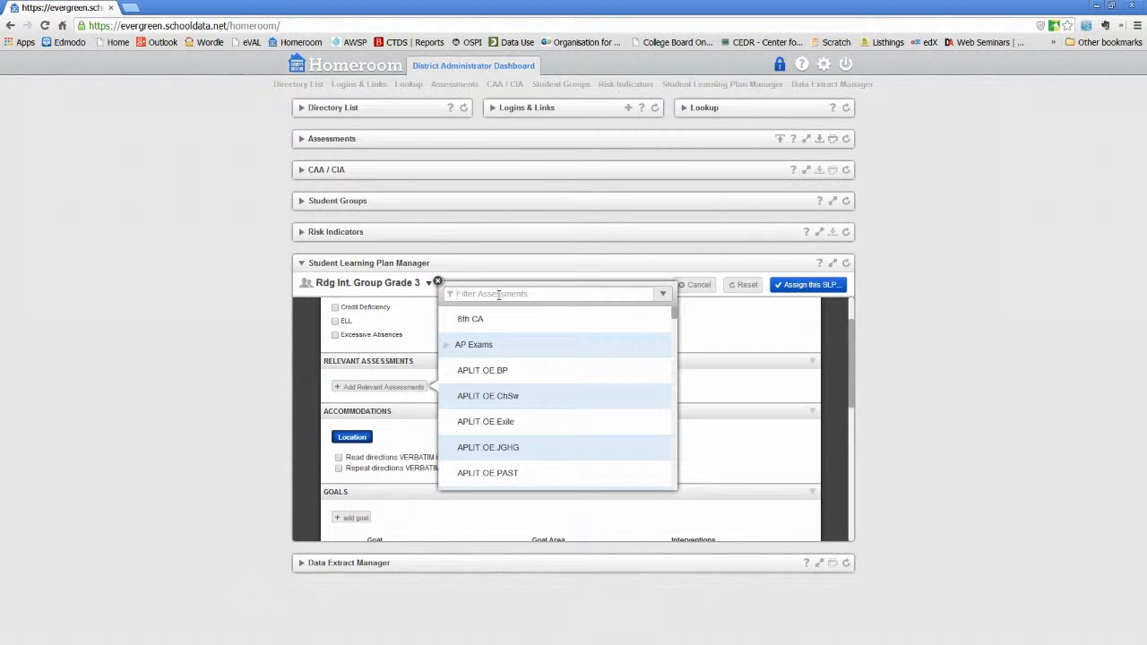
text(eira)
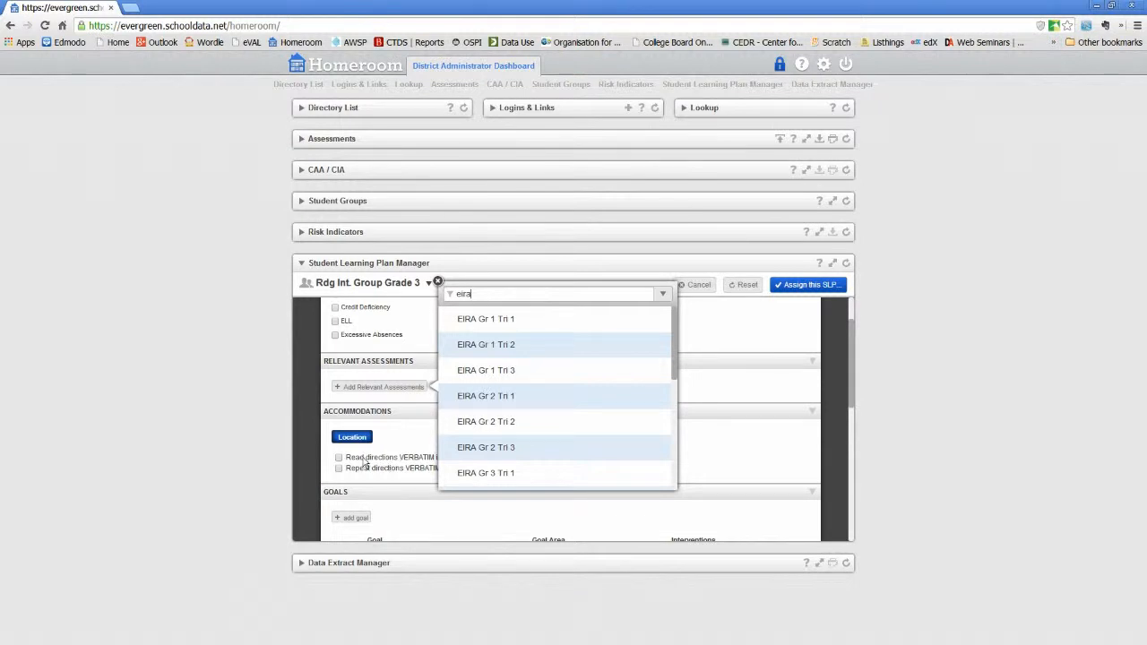
scroll(547, 397, down, 3)
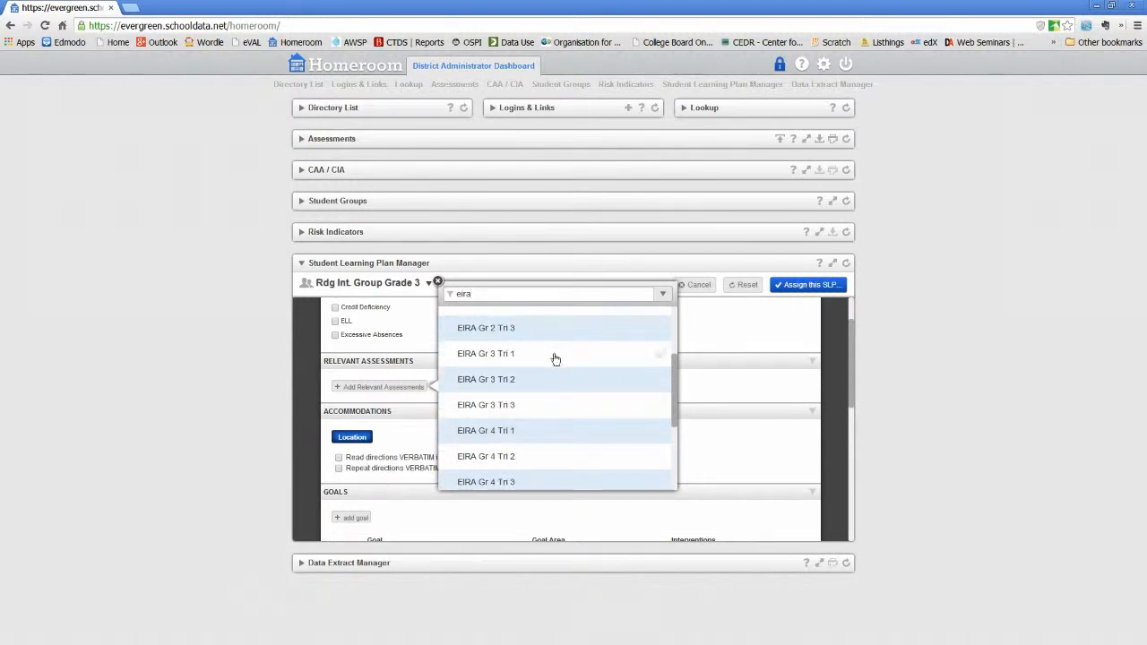
click(553, 356)
click(545, 383)
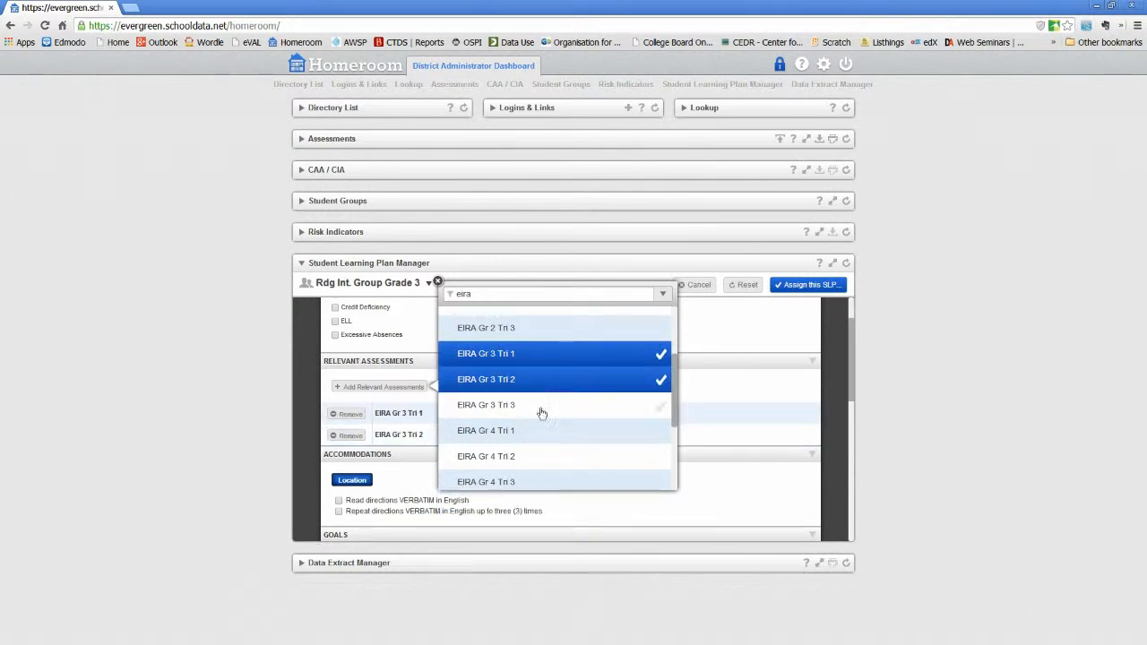
click(542, 408)
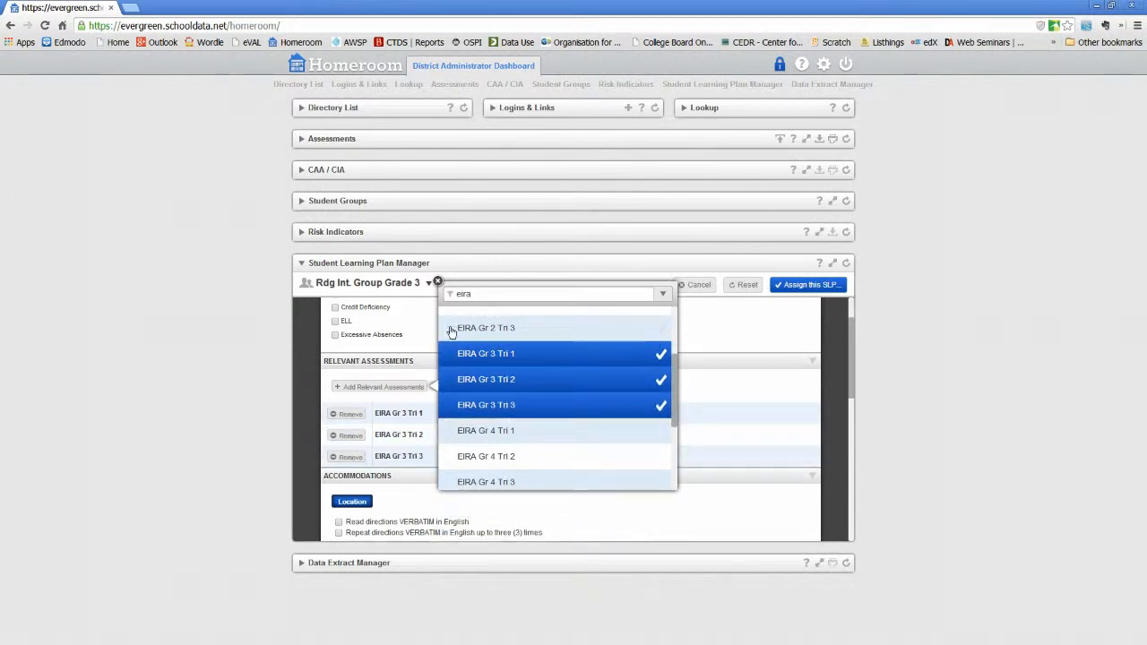
Filter the relevant assessments by "CIM" and add CIM1.1, CIM1.2, CIM1.3 and CIM1.4 to the plan.
drag(481, 295, 440, 293)
text(CIM)
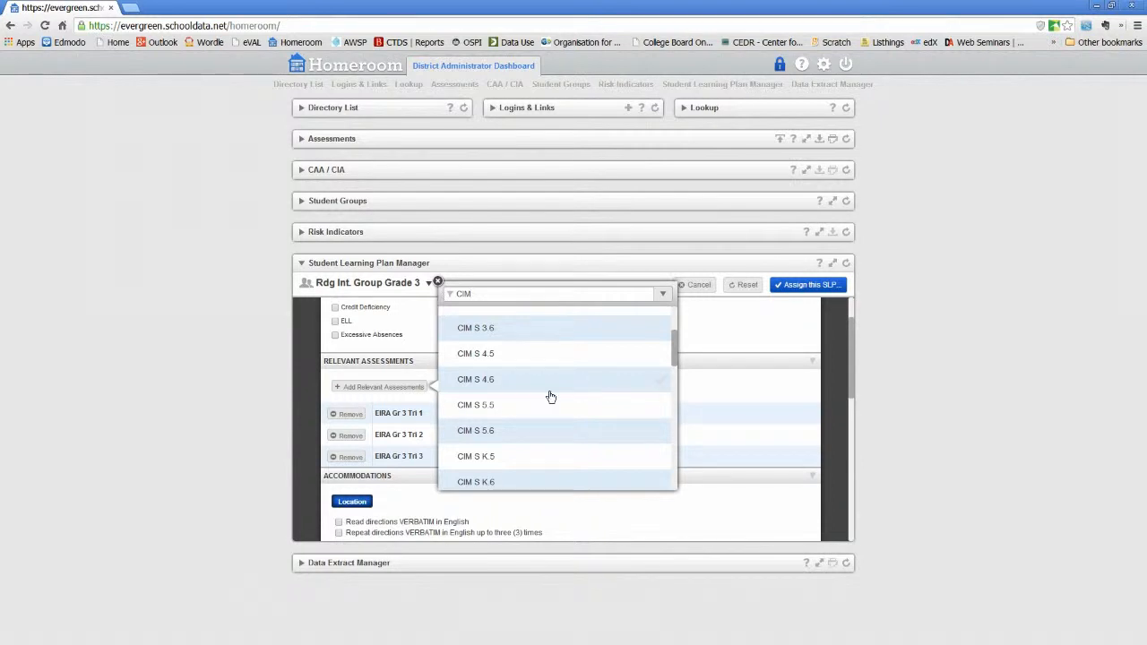
scroll(540, 386, down, 1)
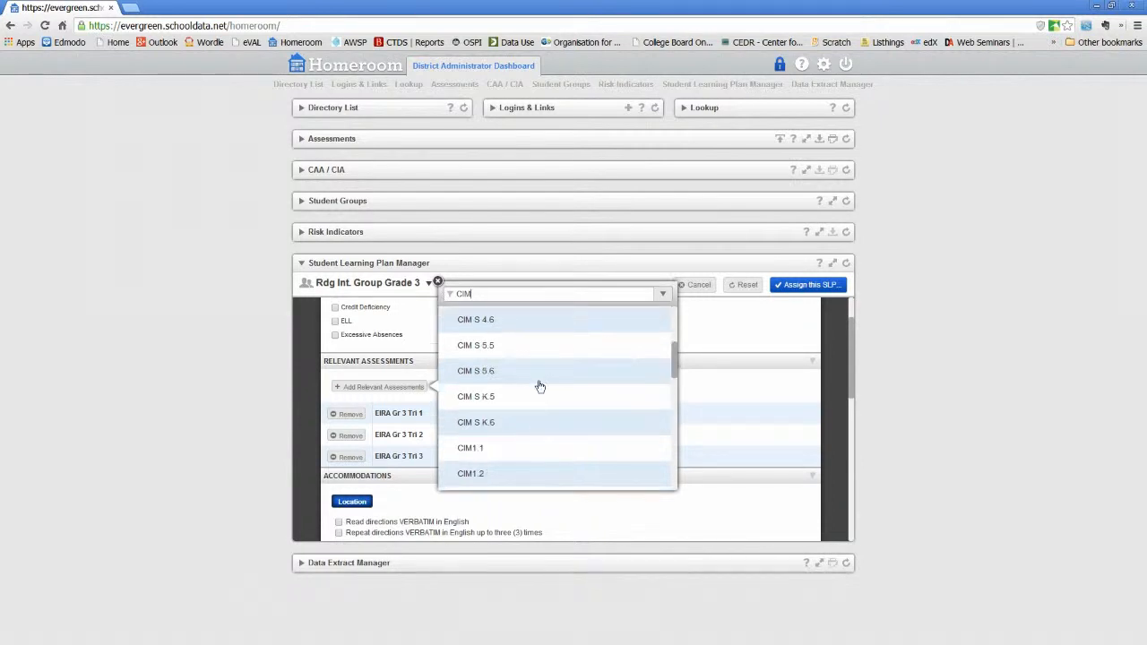
click(499, 451)
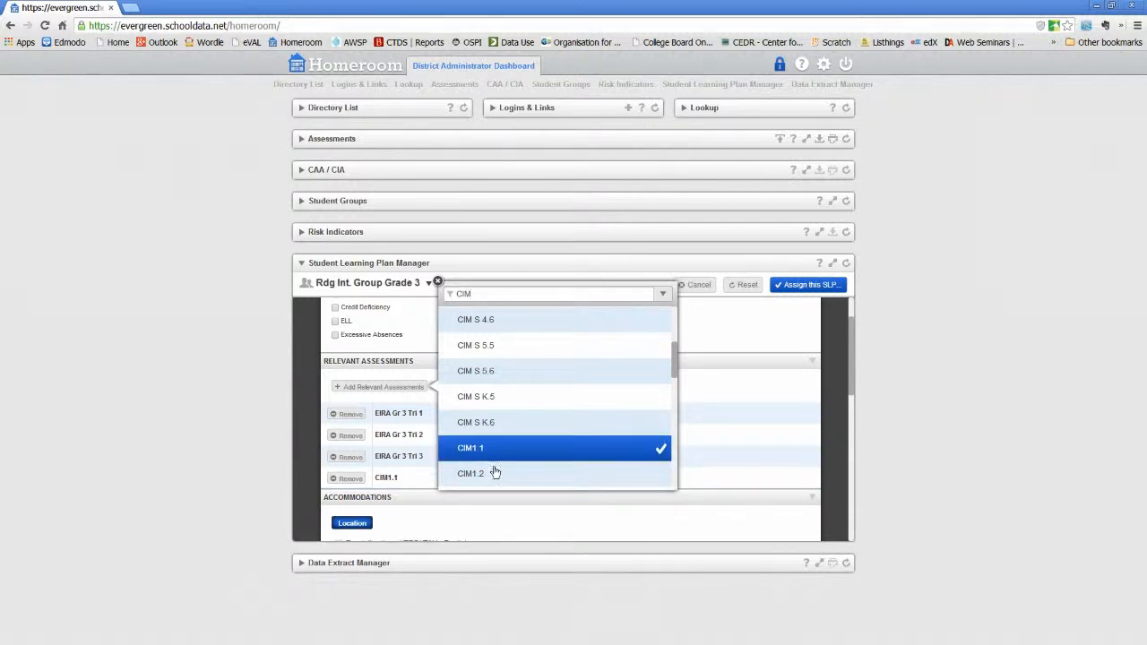
click(496, 475)
scroll(559, 386, down, 2)
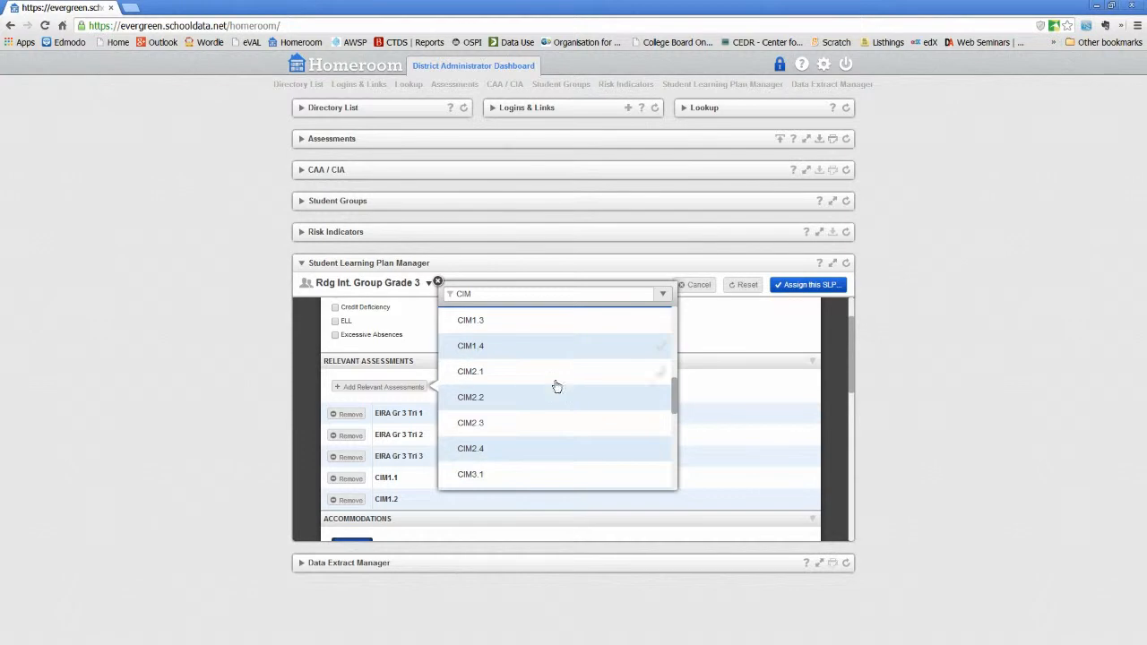
scroll(553, 388, up, 2)
click(548, 392)
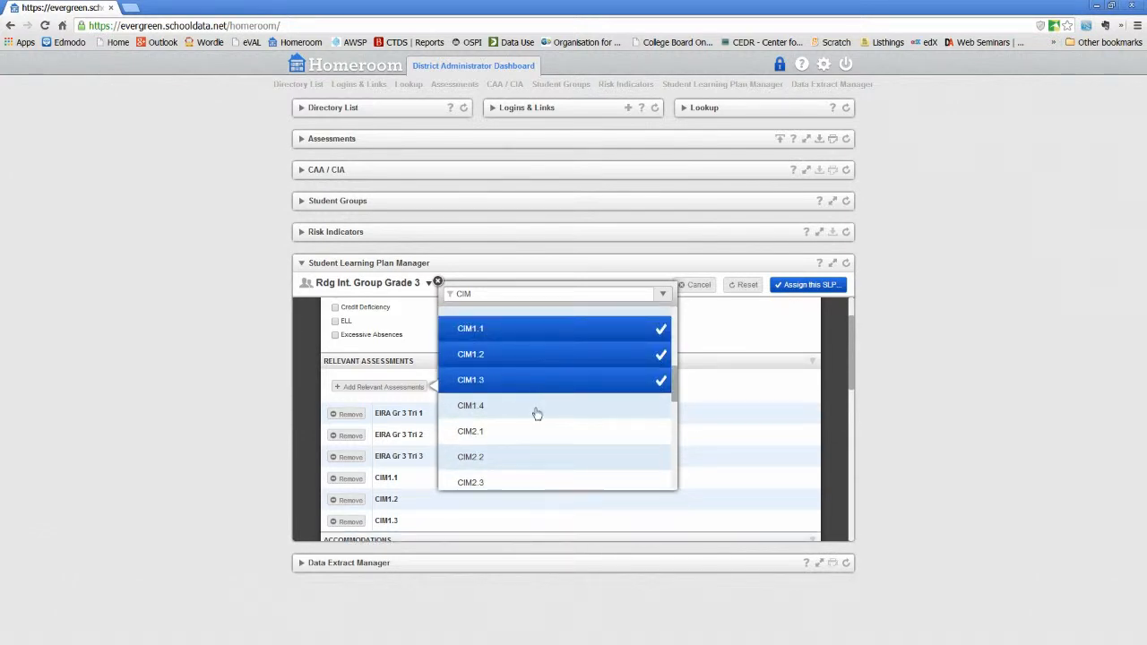
click(536, 414)
Add the CIM 1.5.S and CIM S 1.6 assessments to the plan and close the assessment list.
scroll(536, 414, up, 5)
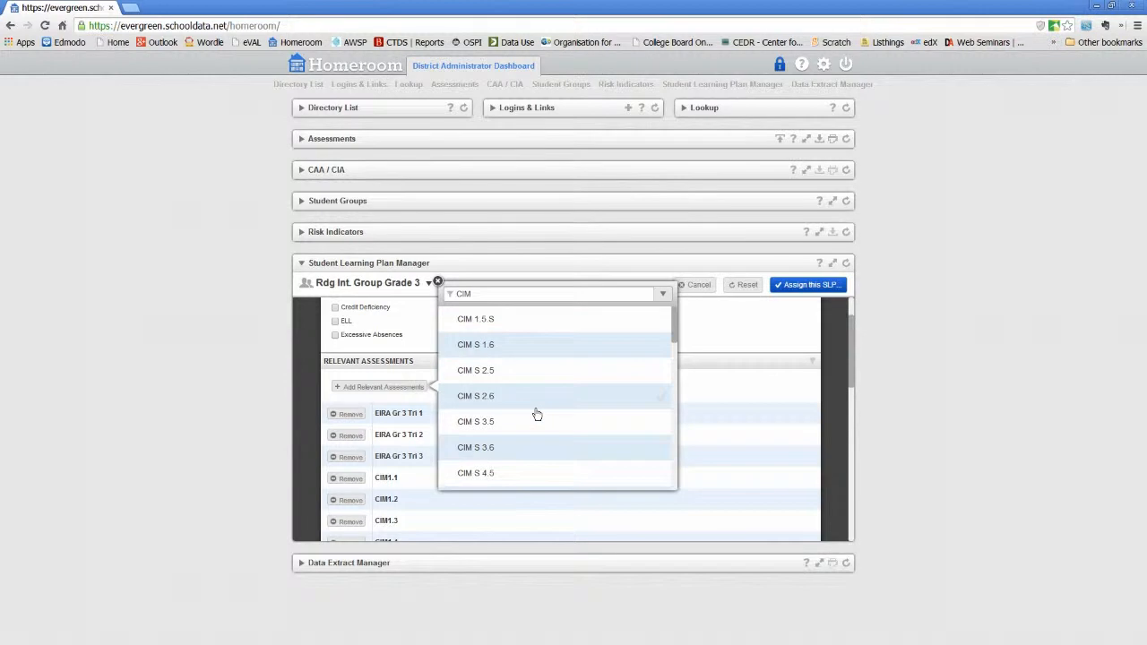
click(516, 322)
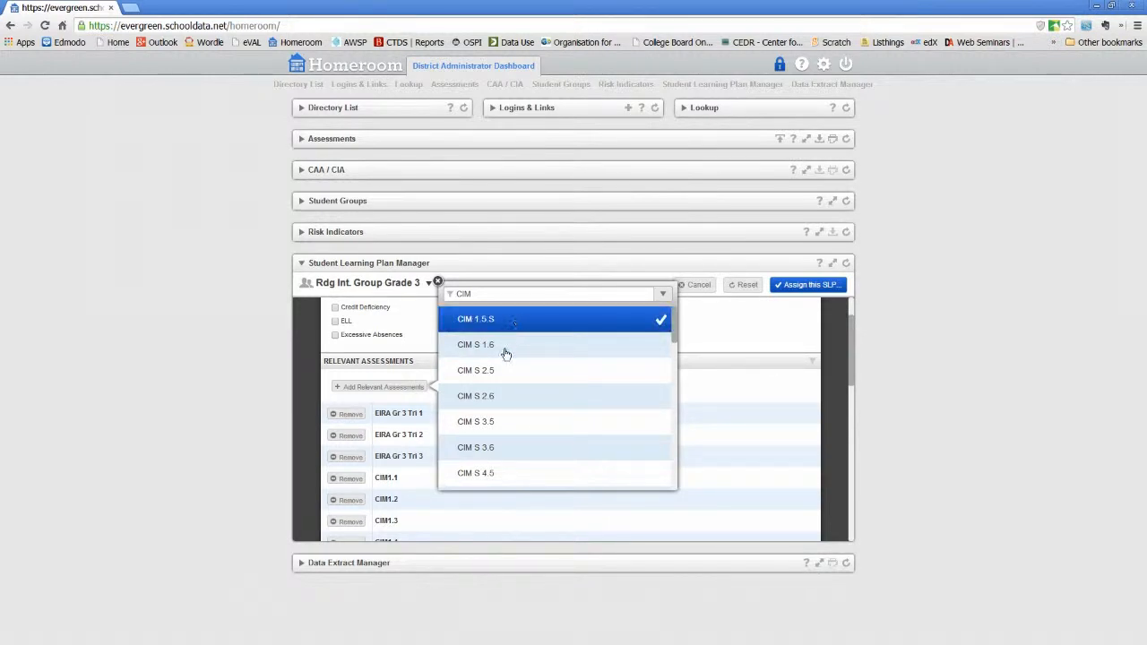
click(506, 353)
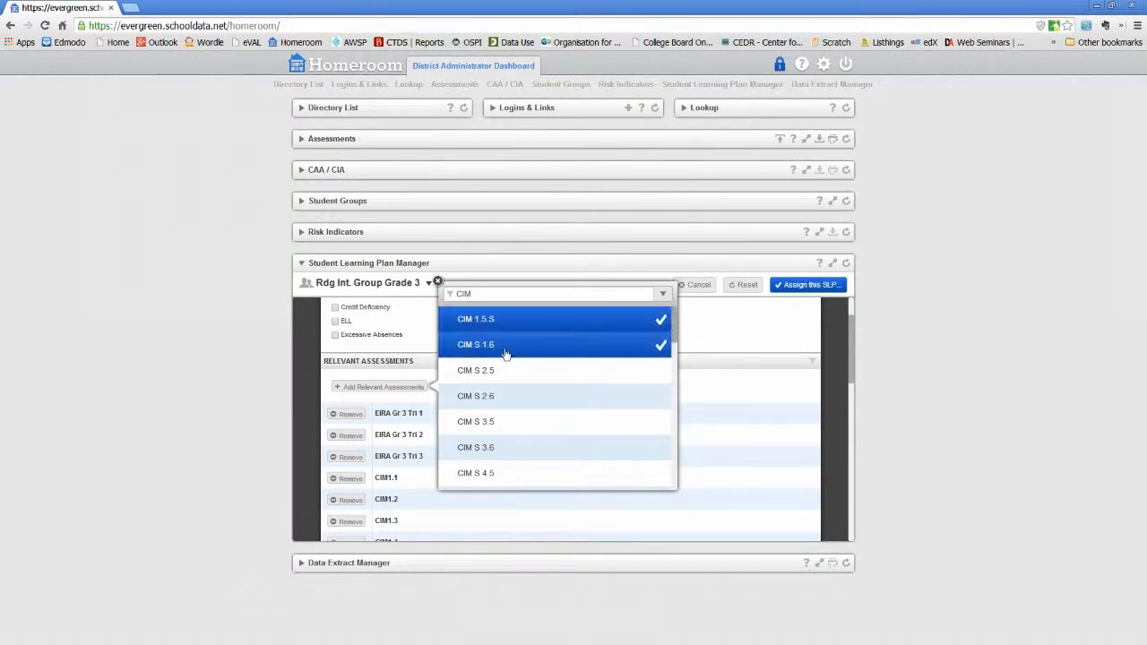
click(437, 282)
Review the added relevant assessments and the Accommodations, Goals and Commitments sections of the plan.
scroll(524, 421, down, 3)
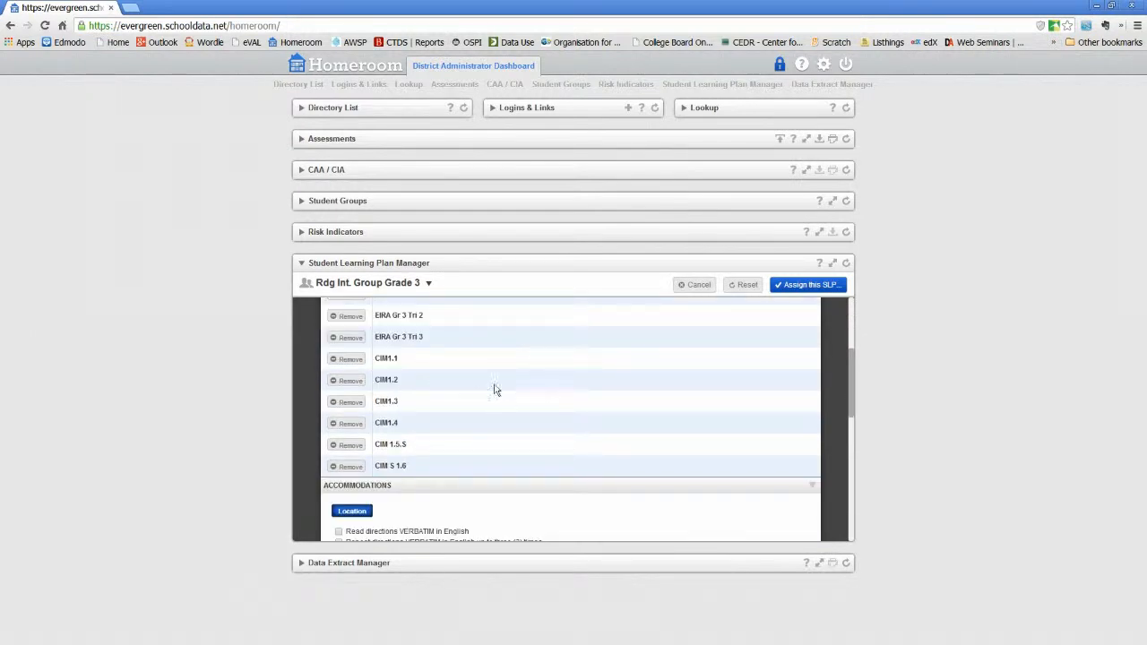
scroll(512, 405, up, 3)
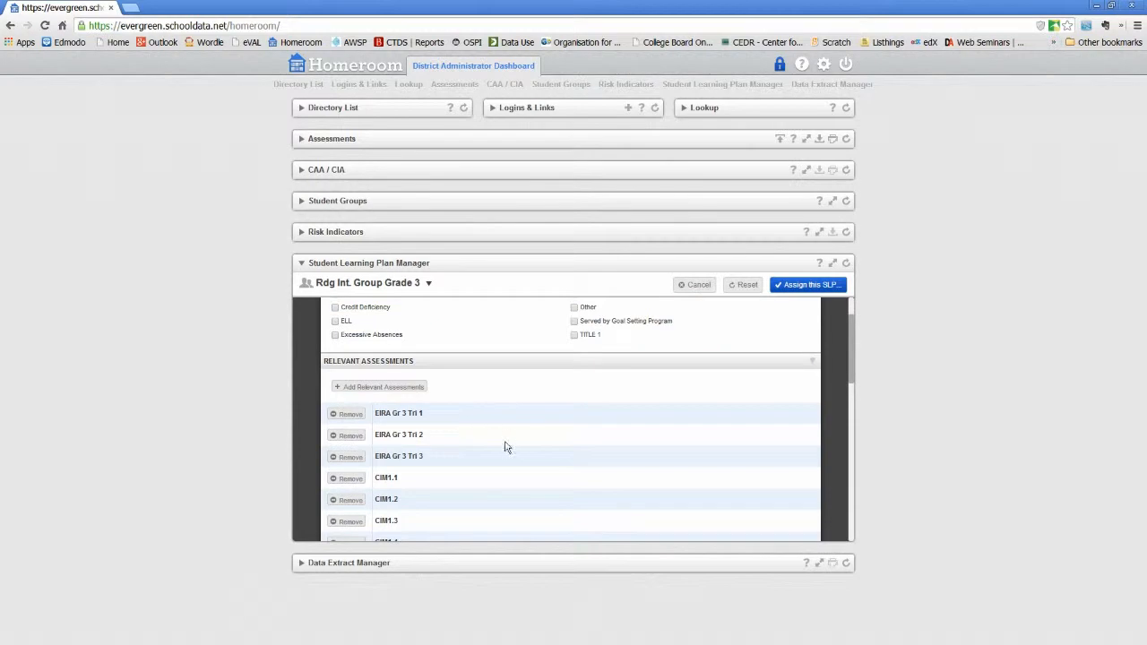
scroll(520, 432, down, 3)
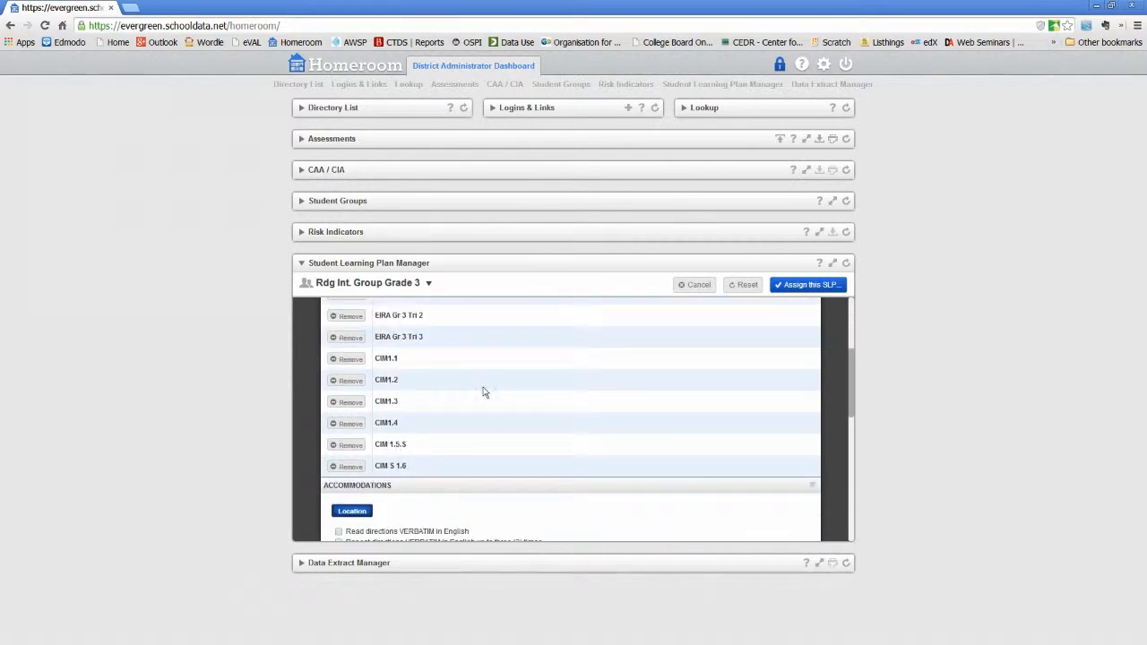
scroll(516, 384, down, 5)
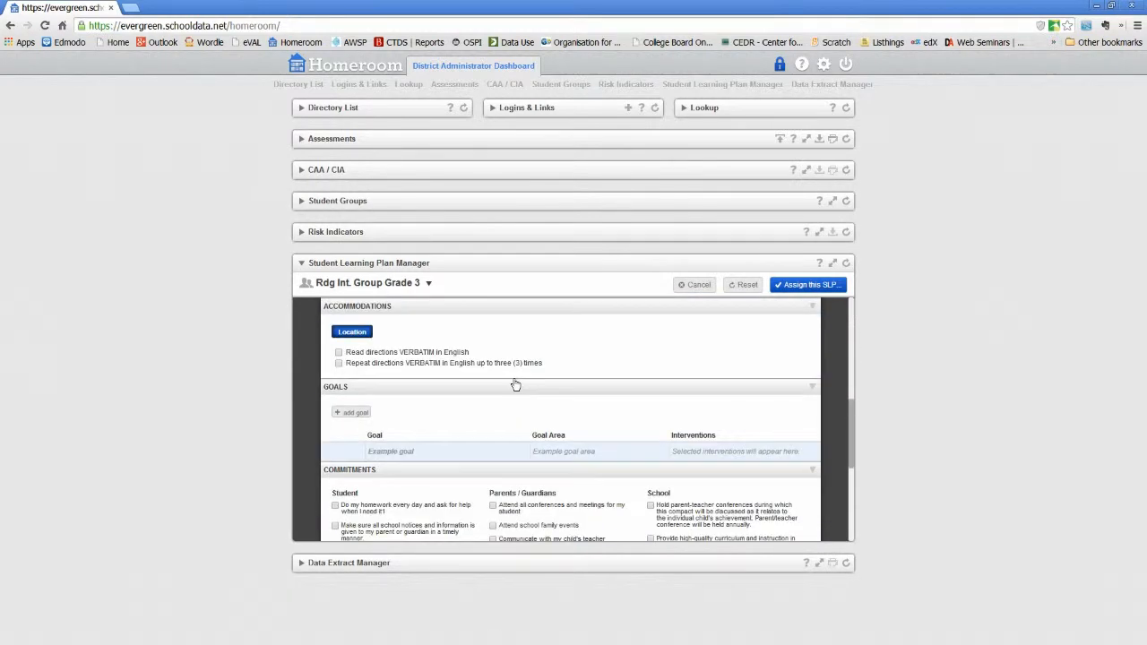
scroll(513, 376, down, 2)
scroll(507, 363, up, 3)
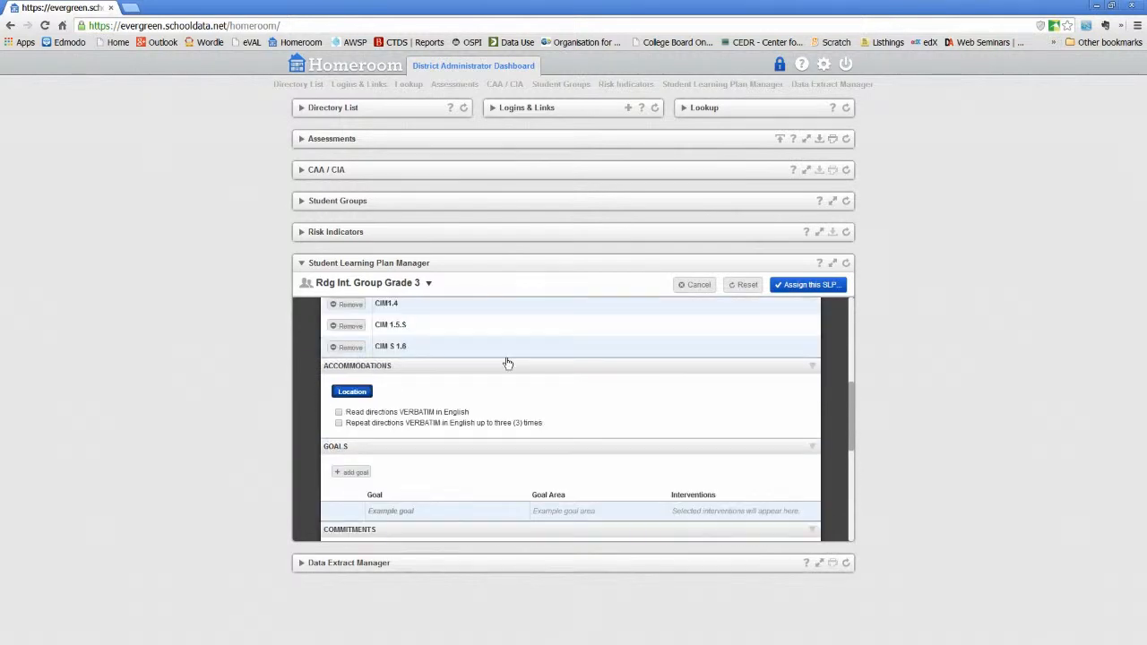
scroll(508, 363, up, 1)
scroll(503, 368, up, 2)
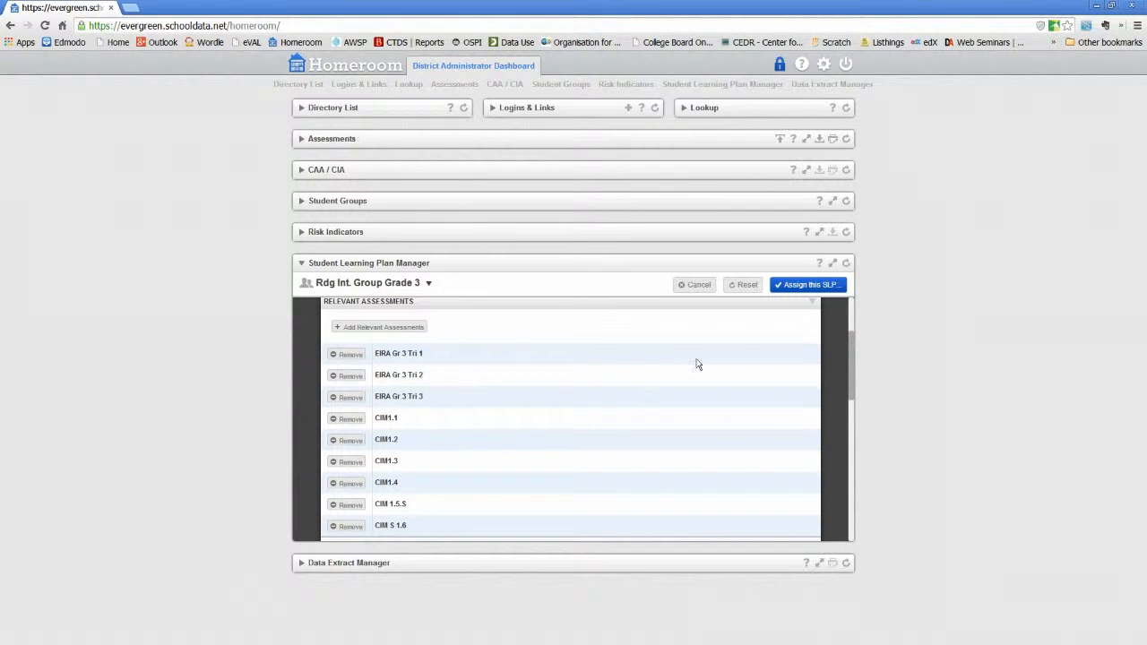
Collapse the Relevant Assessments and Accommodations sections of the plan.
scroll(726, 372, up, 1)
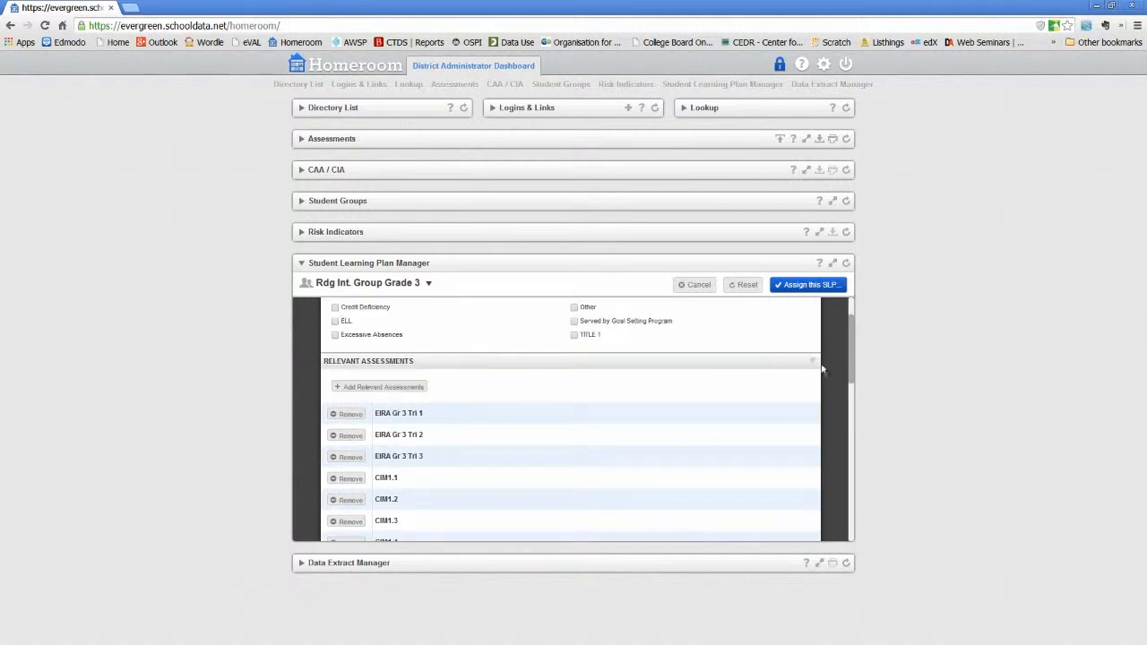
click(811, 363)
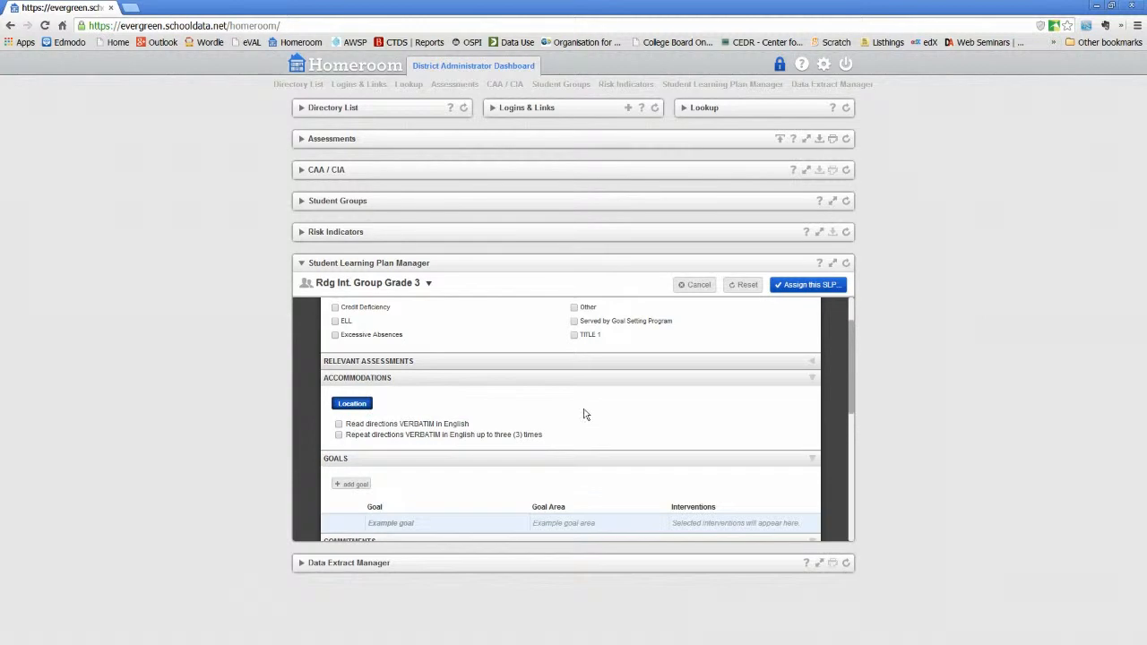
click(810, 380)
Start a new goal in the plan with the subject area Reading and the goal Improve Fluency.
scroll(637, 401, down, 1)
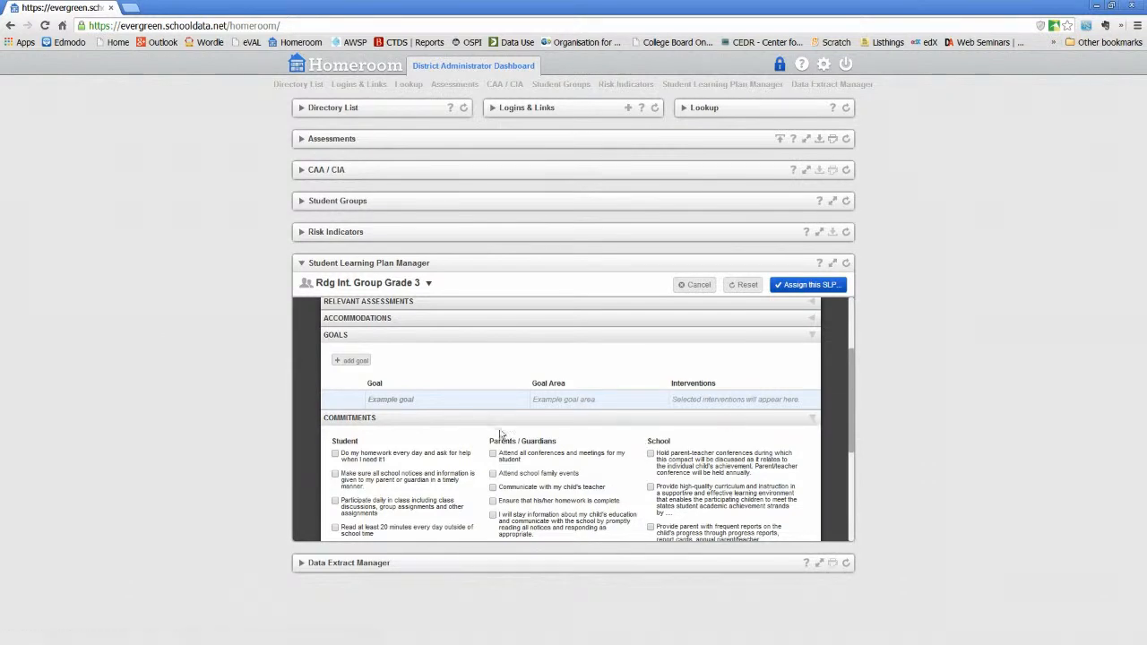
scroll(483, 395, up, 2)
scroll(482, 395, down, 2)
scroll(482, 399, up, 1)
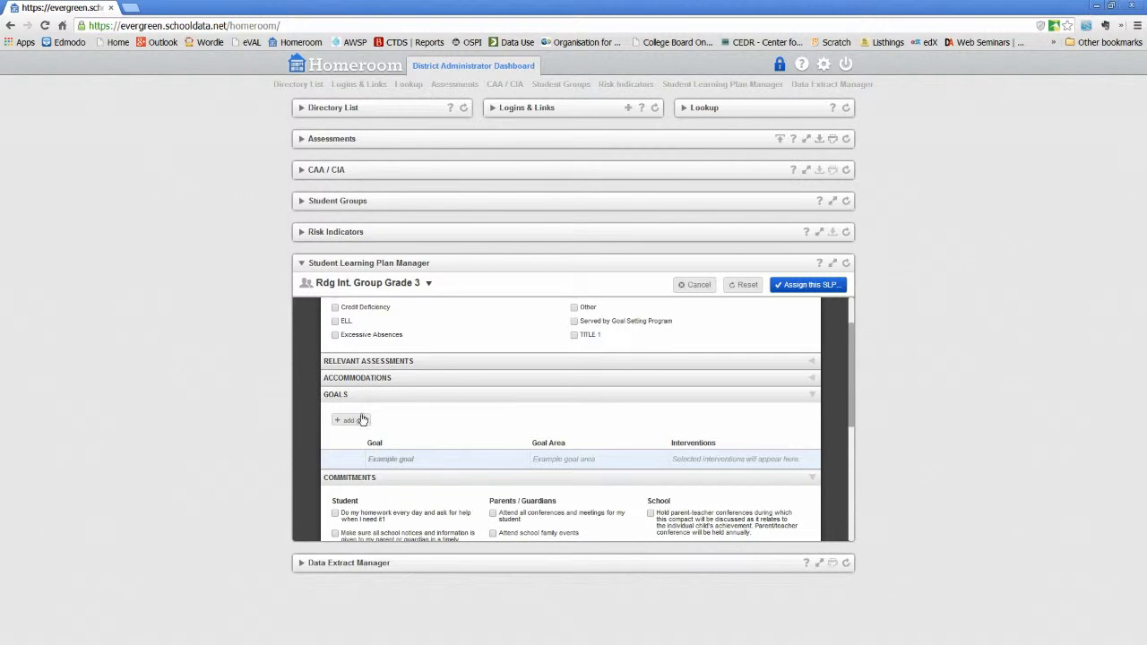
click(350, 421)
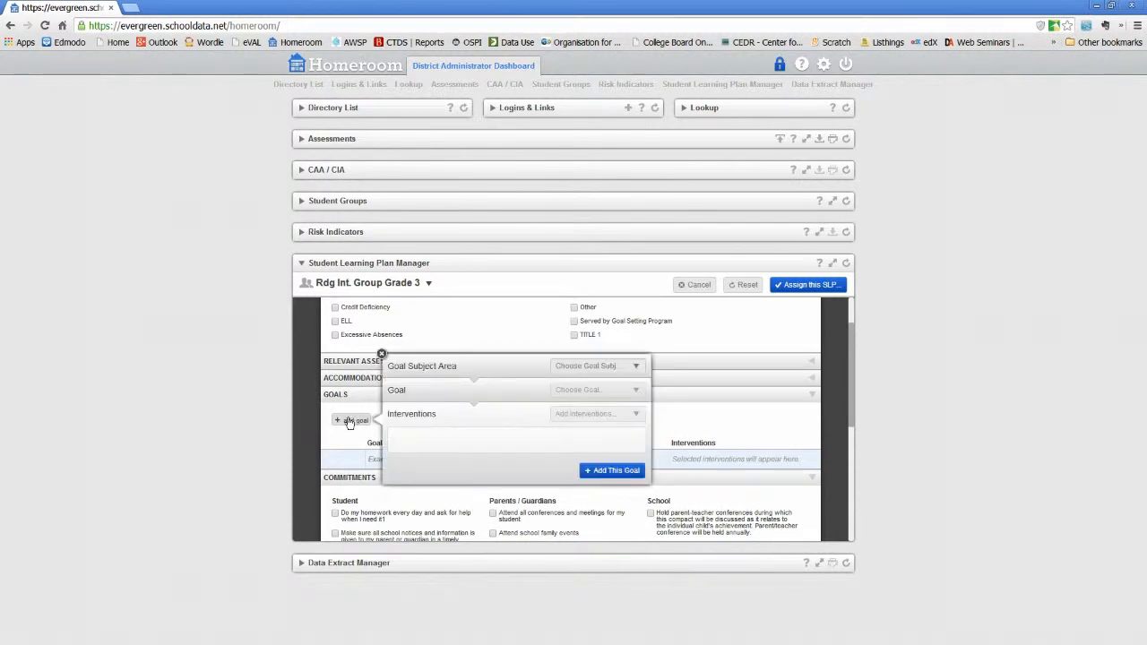
click(591, 367)
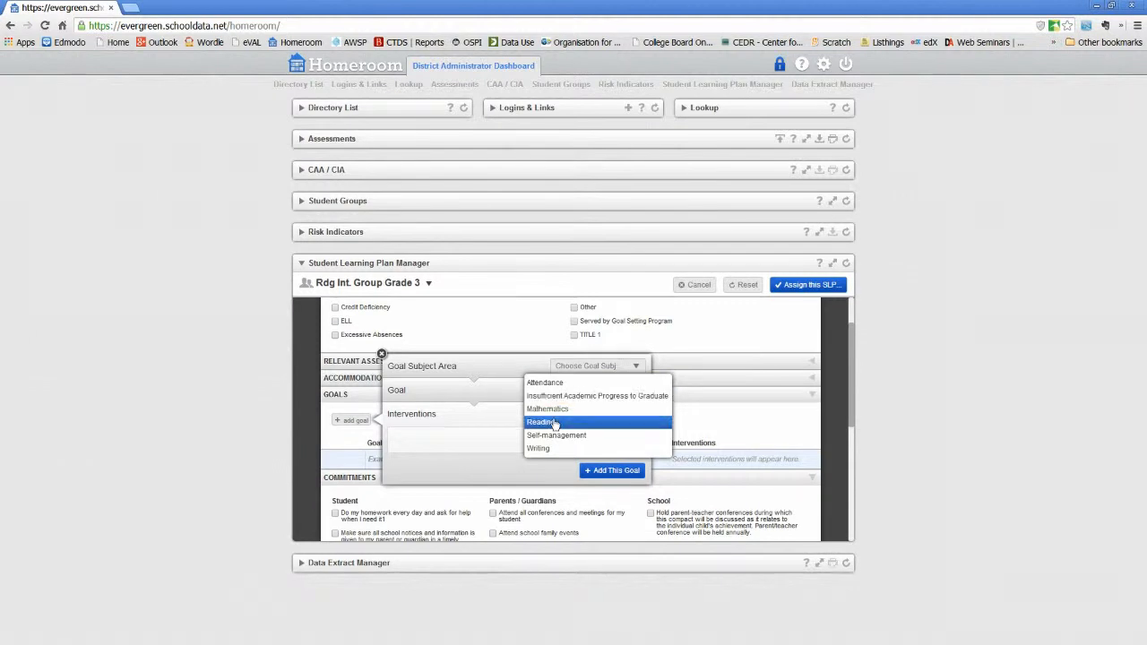
click(554, 422)
click(588, 395)
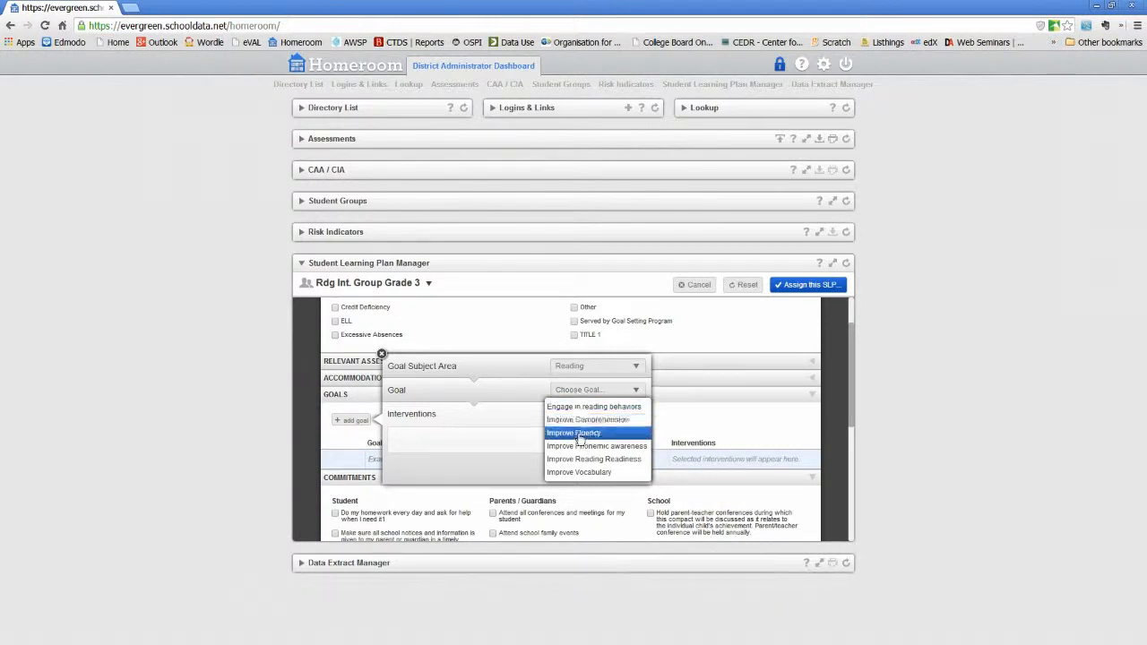
click(579, 434)
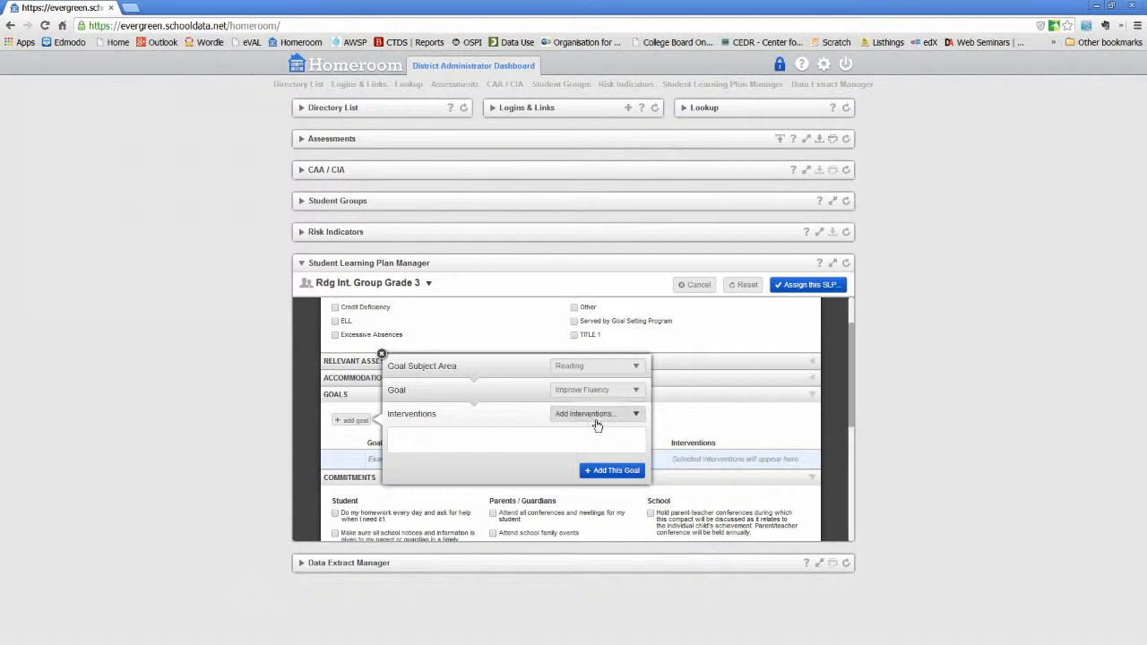
Choose the Guided Reading Plus intervention for the Improve Fluency goal and add the goal to the plan.
click(597, 424)
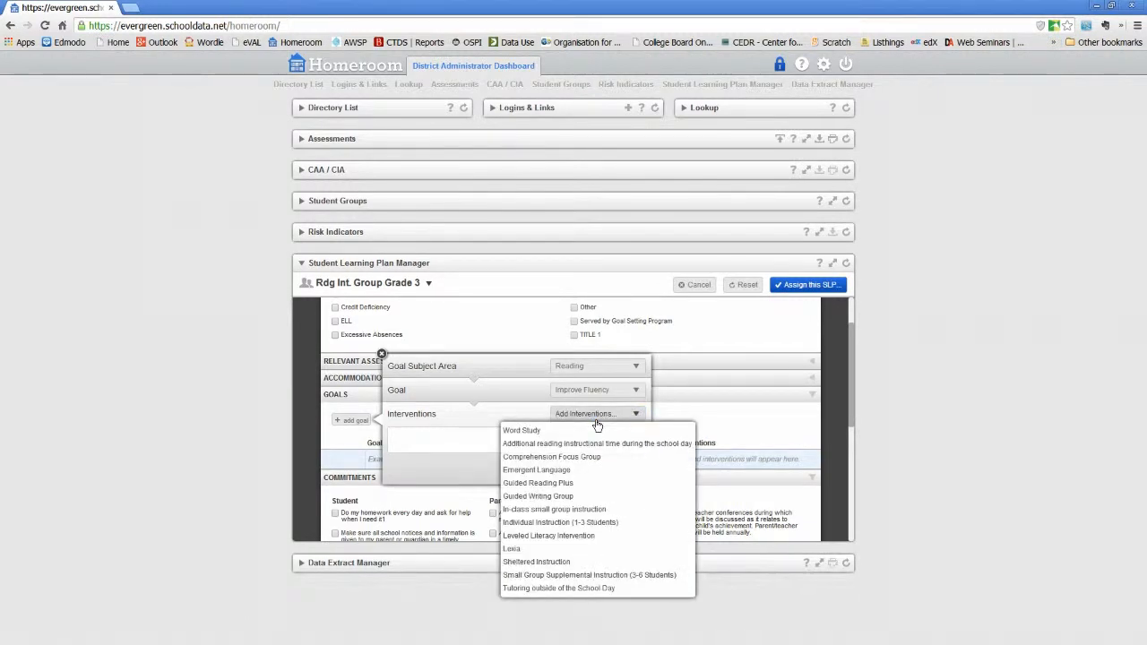
click(582, 484)
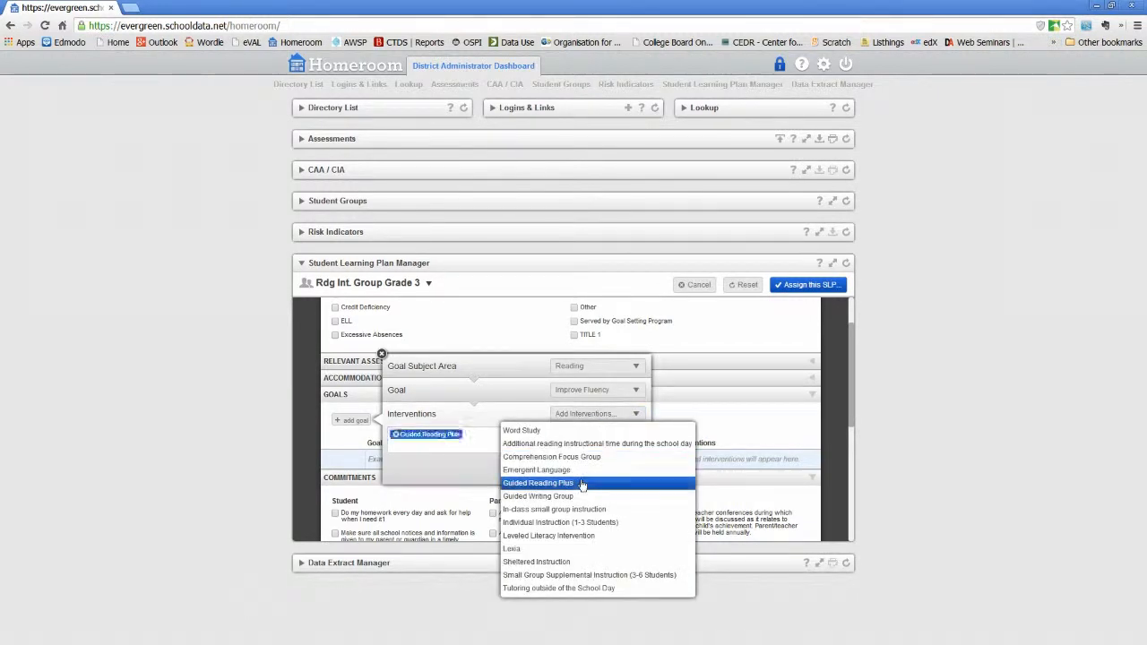
click(438, 477)
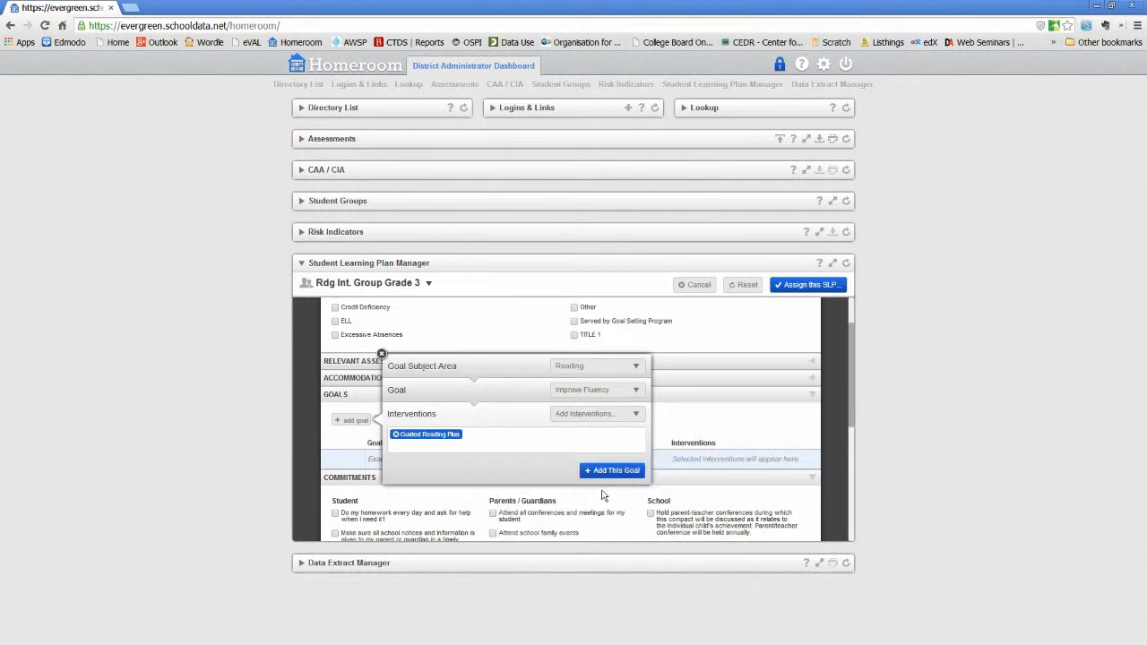
click(608, 472)
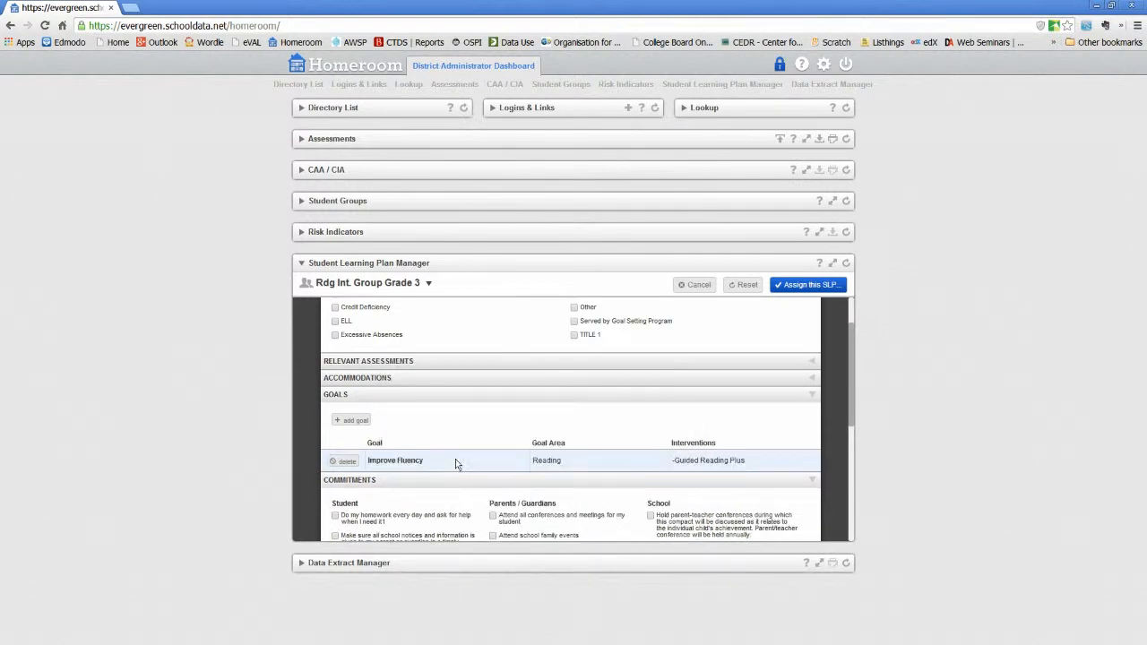
click(352, 423)
click(606, 366)
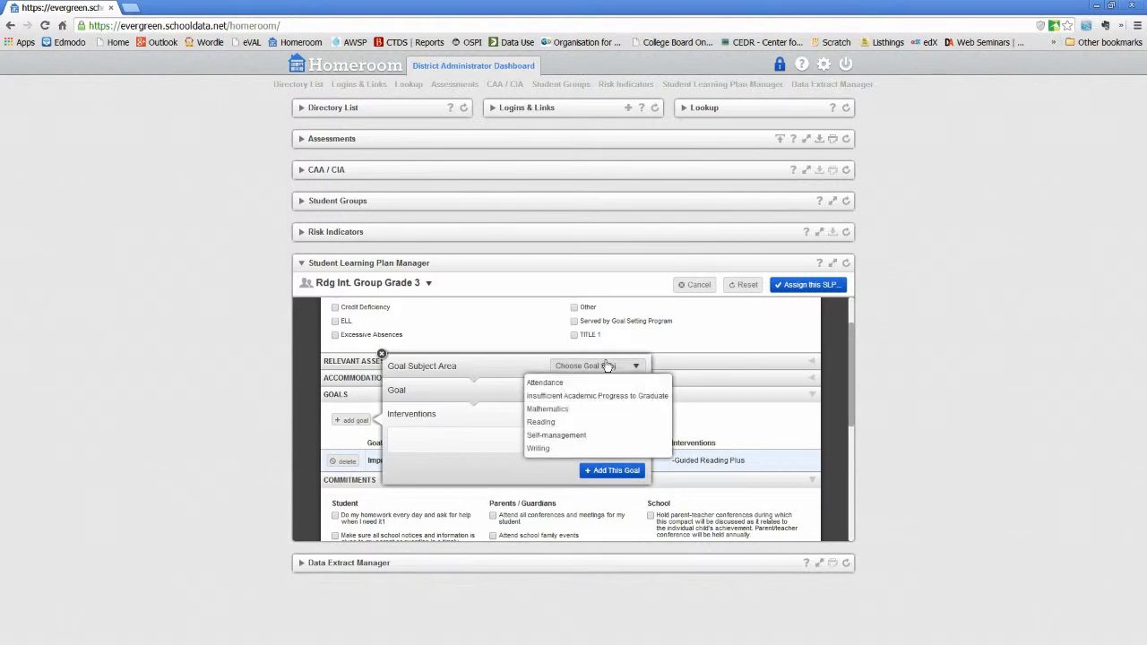
click(548, 422)
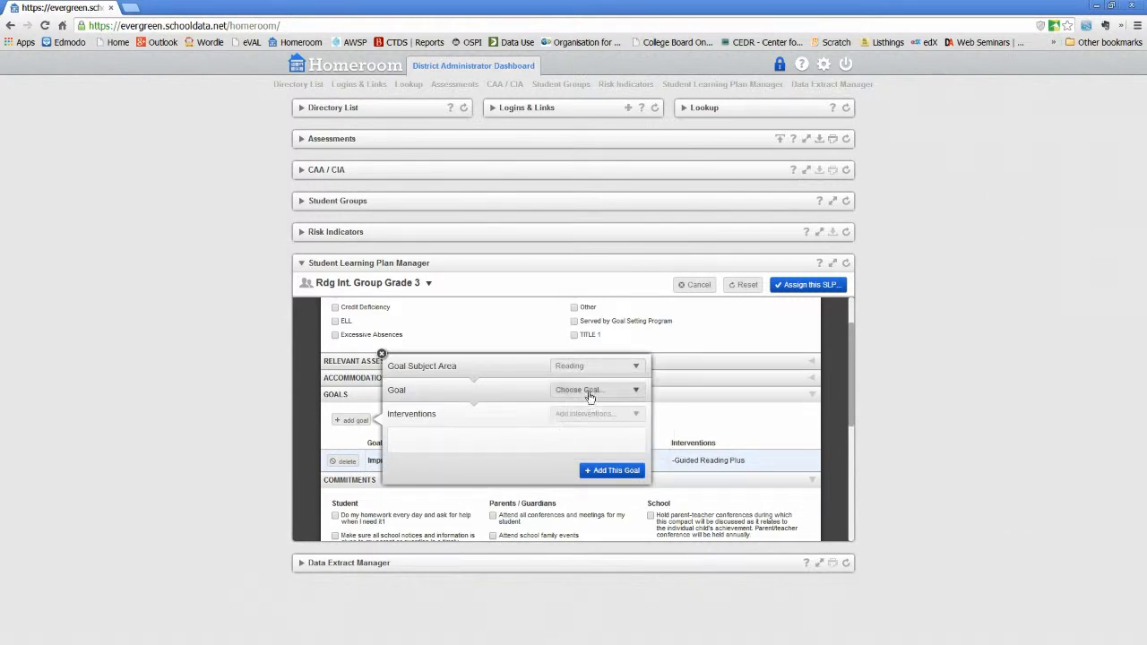
click(591, 391)
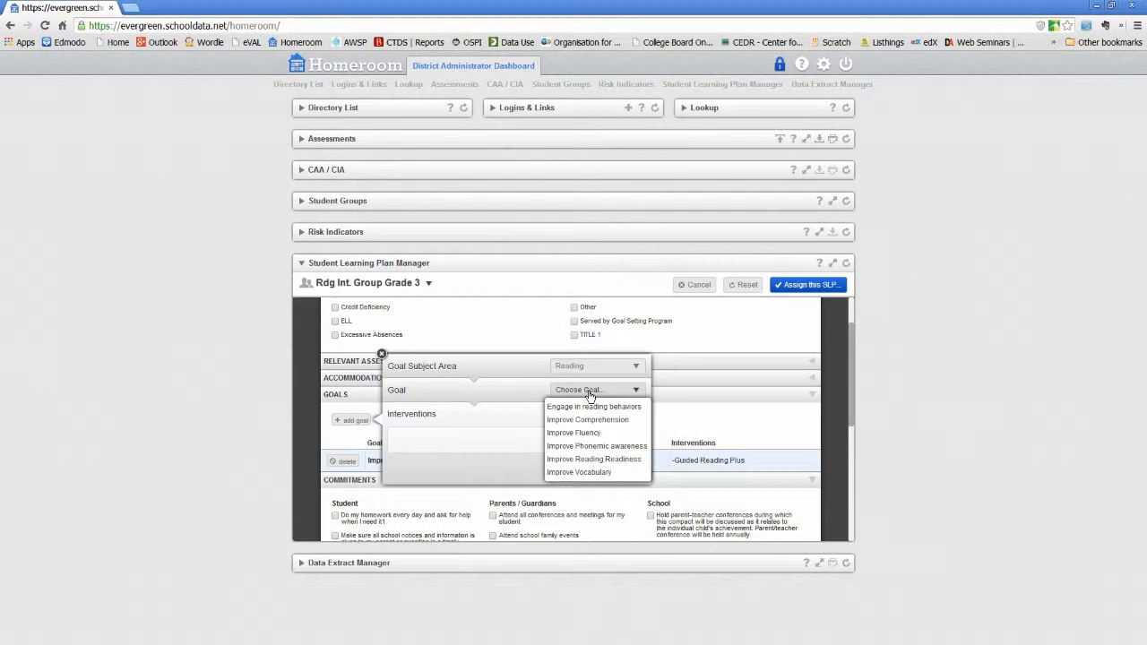
click(588, 420)
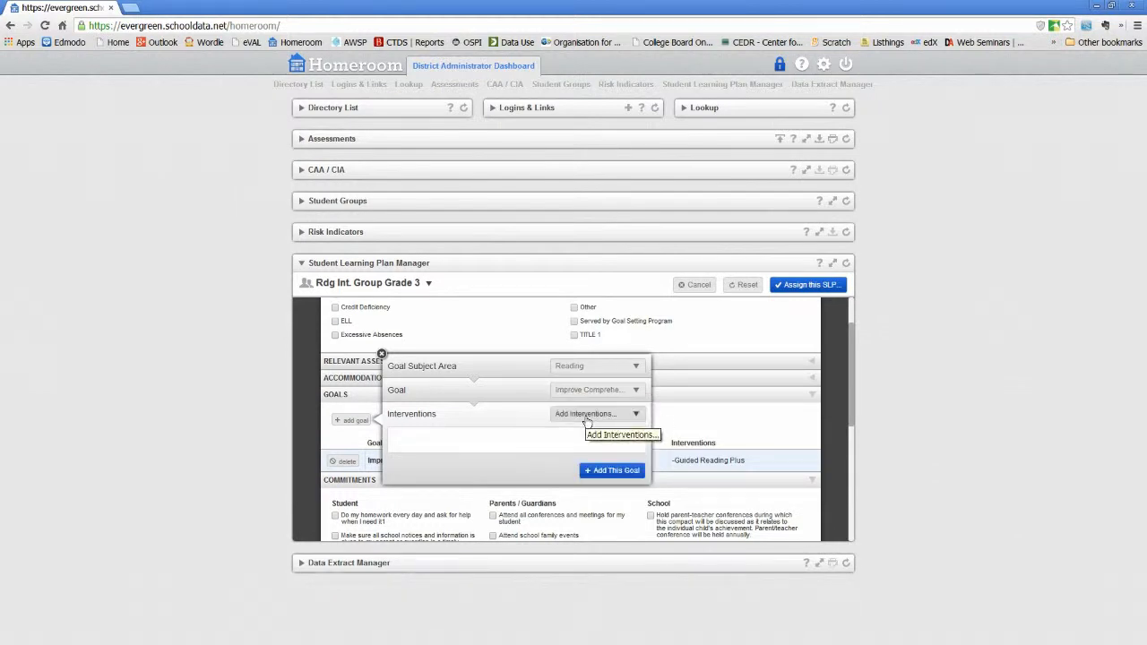
click(587, 415)
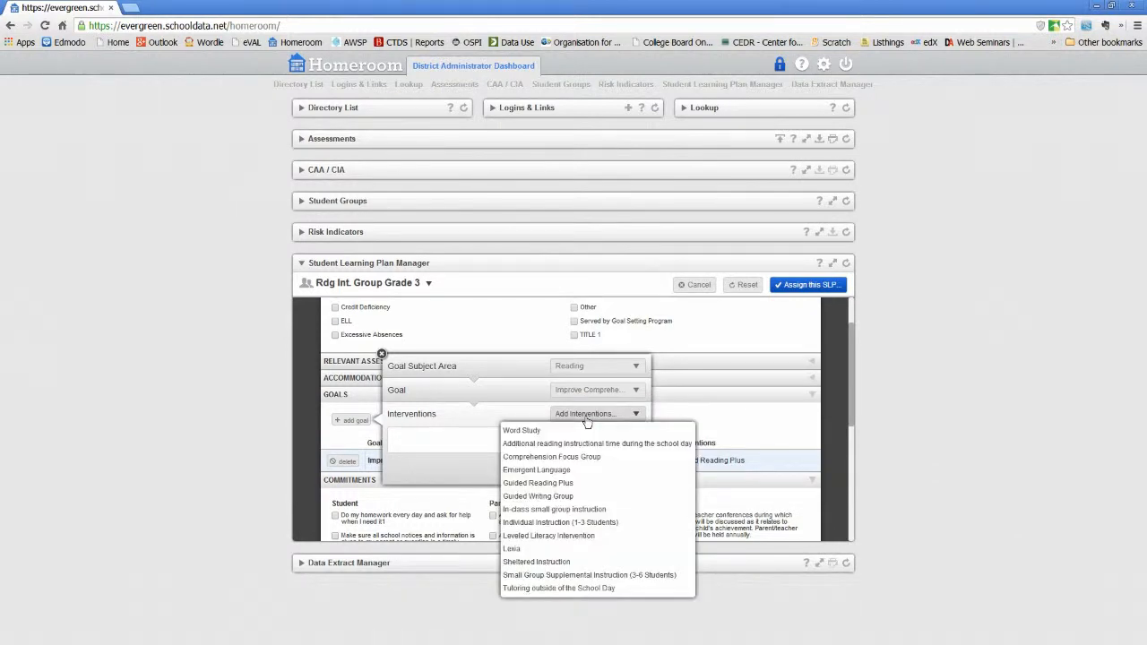
click(557, 485)
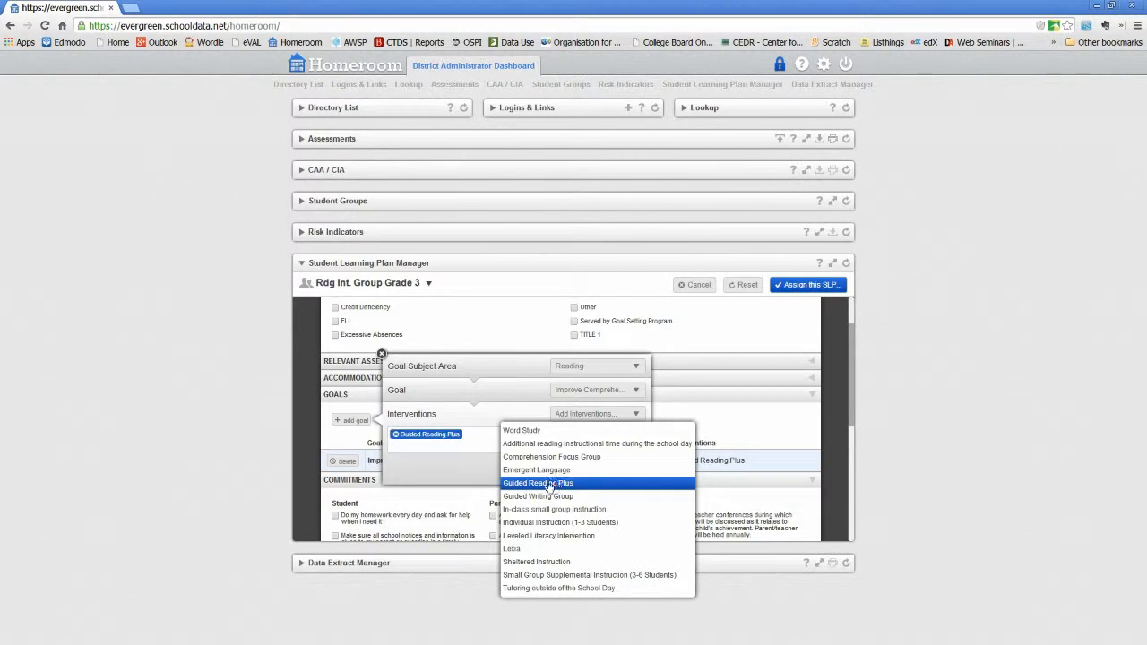
click(382, 356)
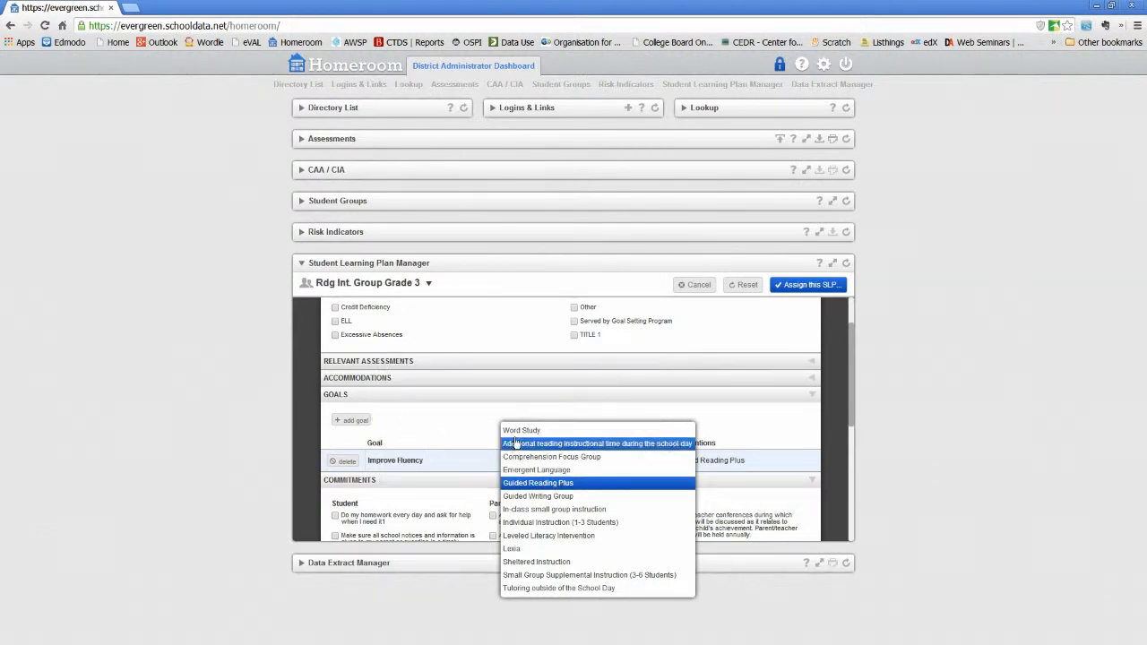
Add a second Reading goal, Improve Comprehension, with the Guided Reading Plus intervention to the plan.
click(352, 420)
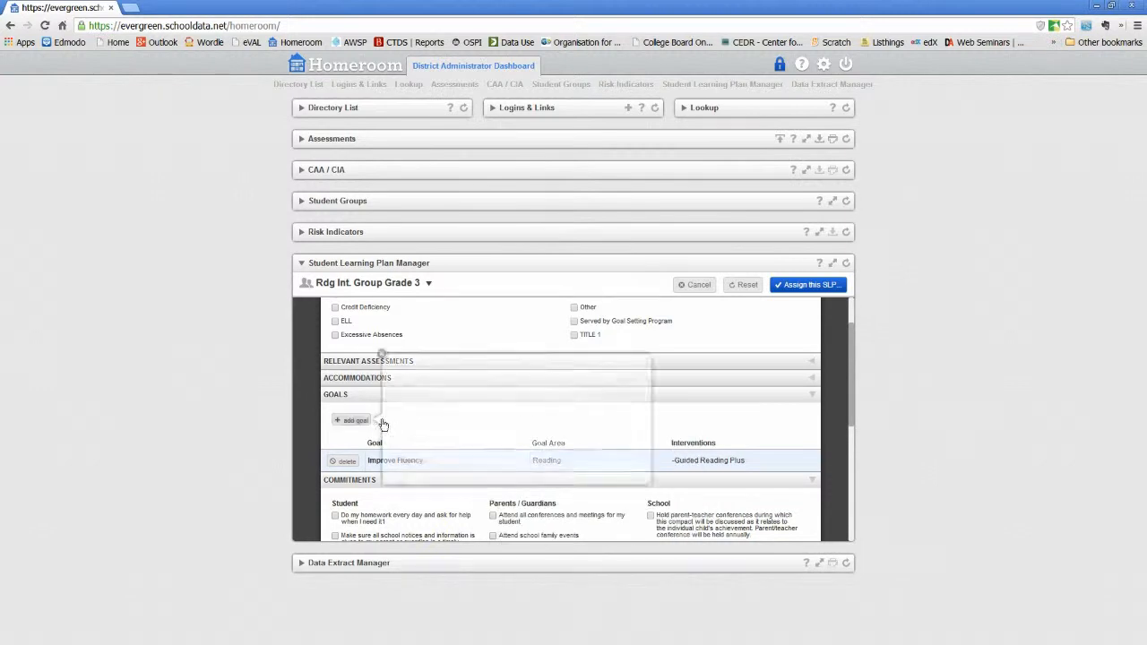
click(598, 366)
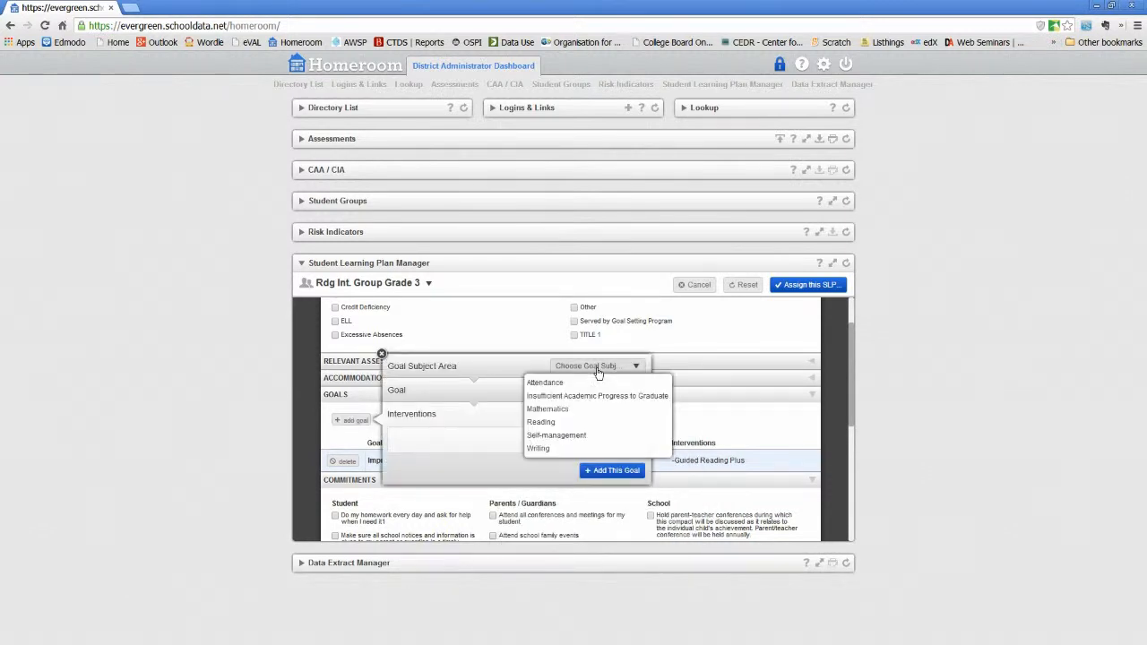
click(575, 422)
click(592, 393)
click(592, 419)
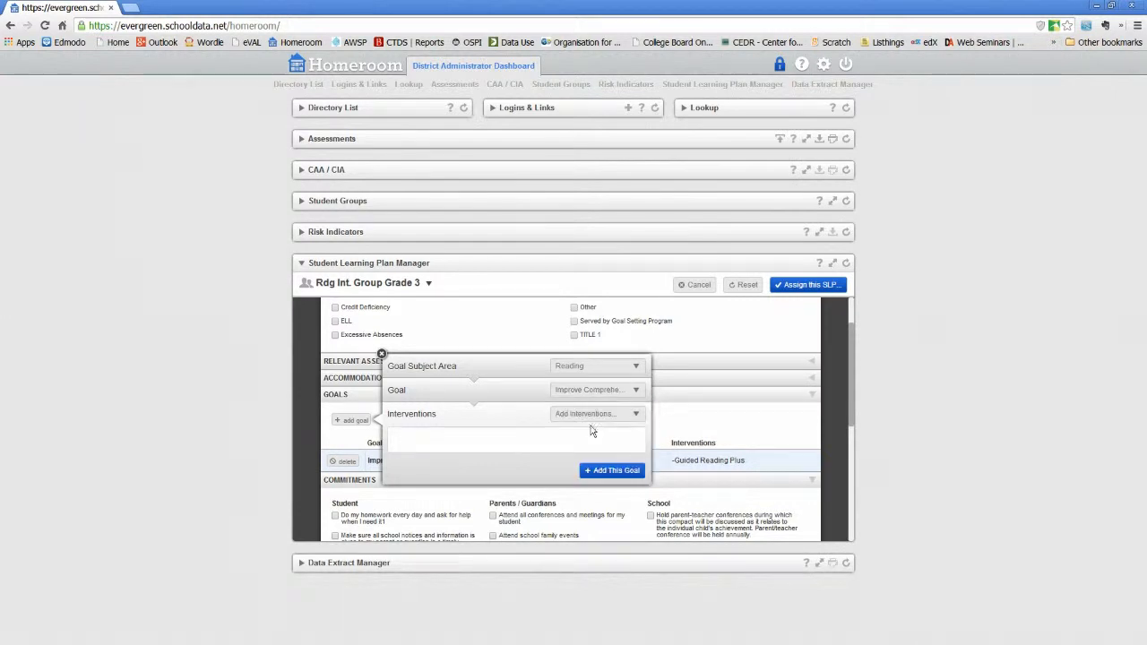
click(592, 415)
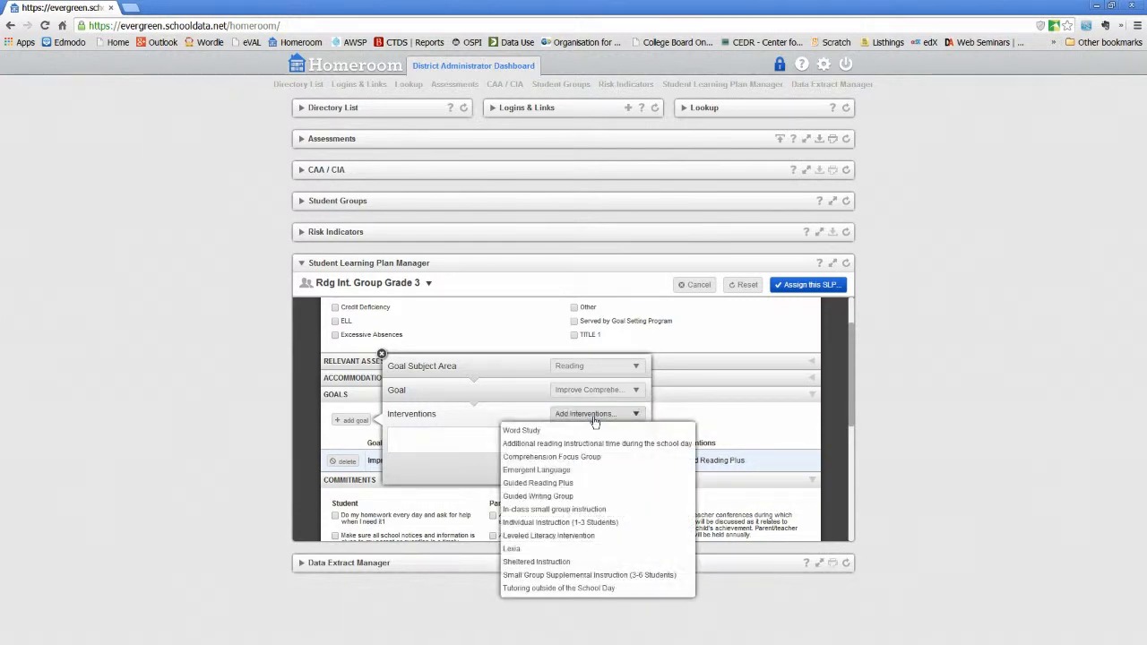
click(569, 484)
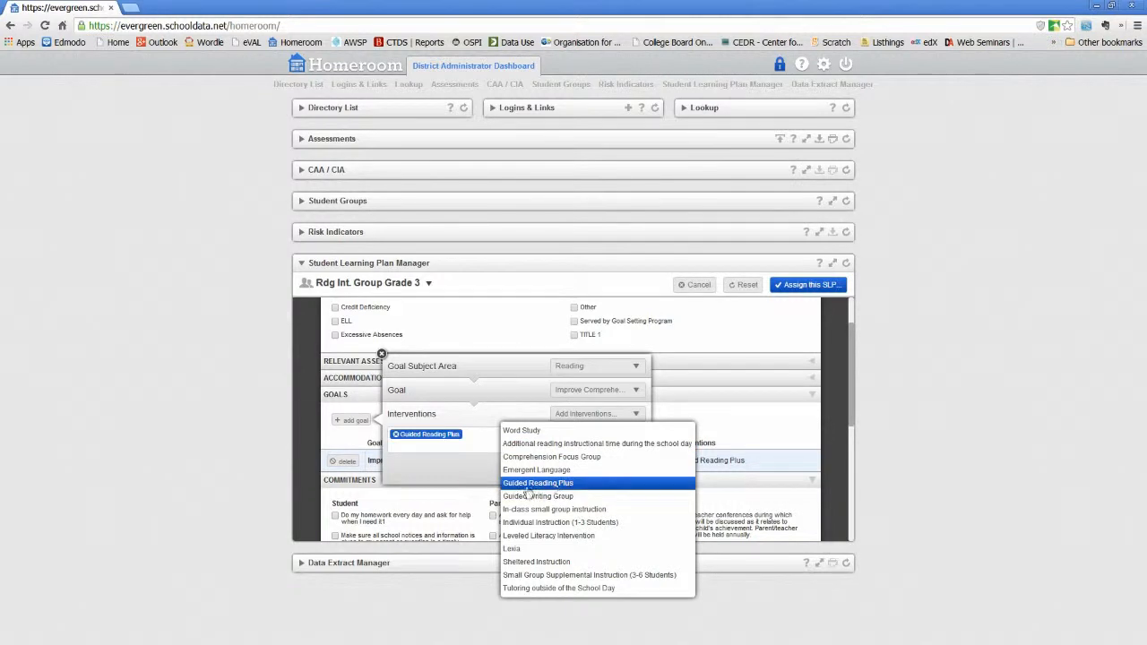
click(434, 480)
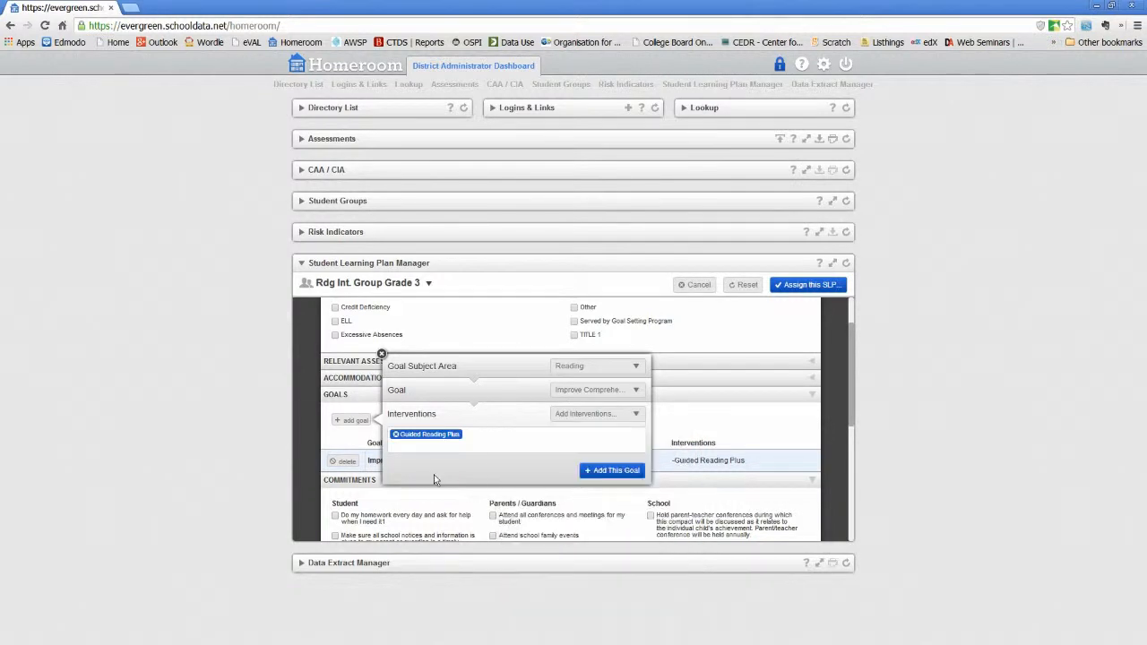
click(599, 471)
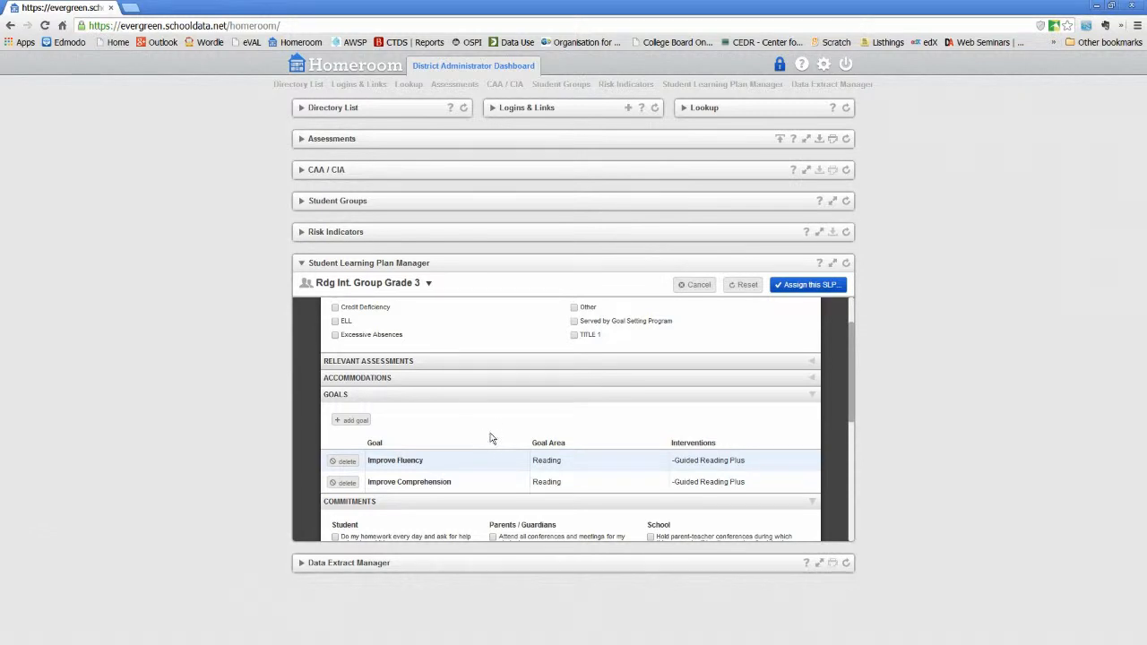
Assign the completed learning plan to all students in Rdg Int. Group Grade 3 and confirm the assignment.
scroll(492, 438, down, 1)
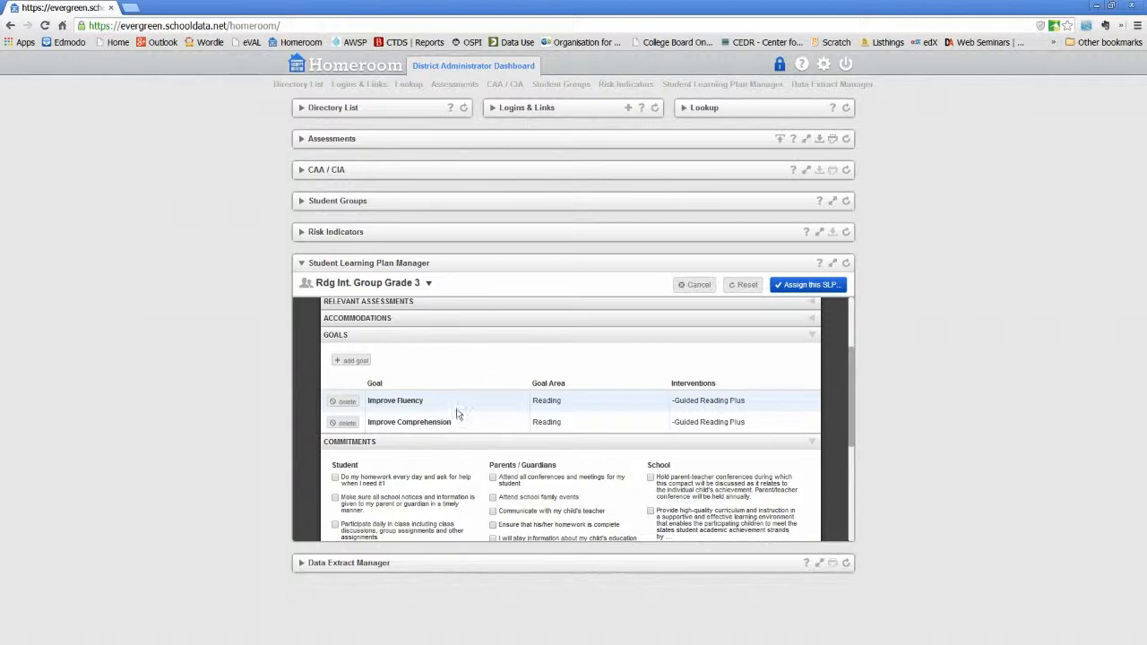
scroll(498, 390, down, 5)
scroll(498, 390, up, 5)
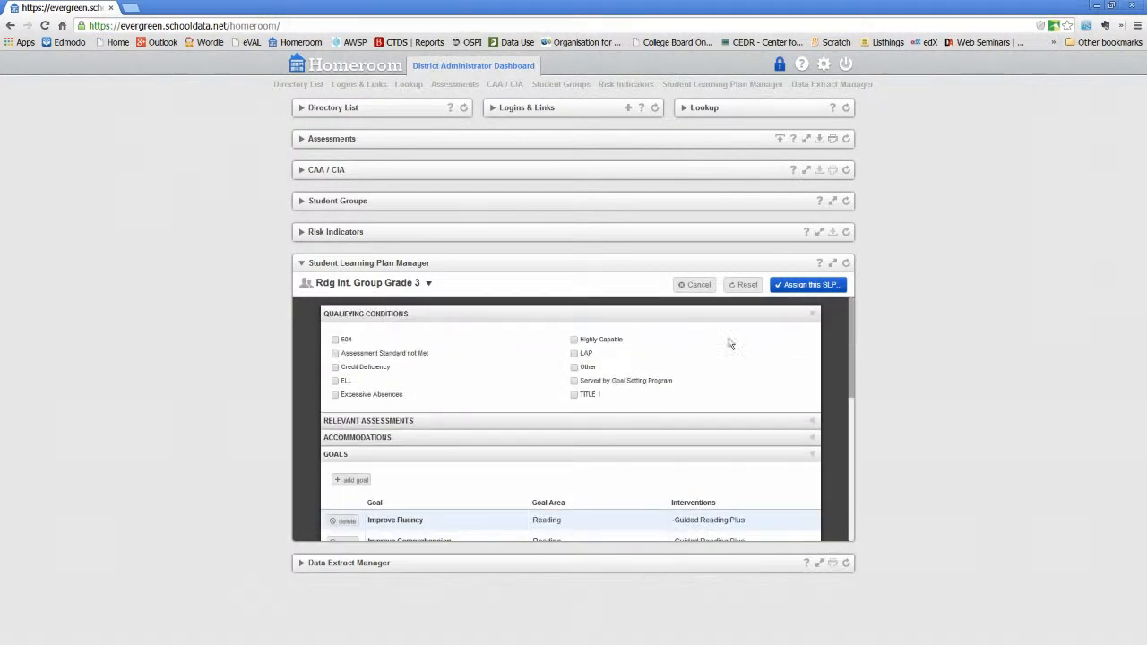
click(810, 285)
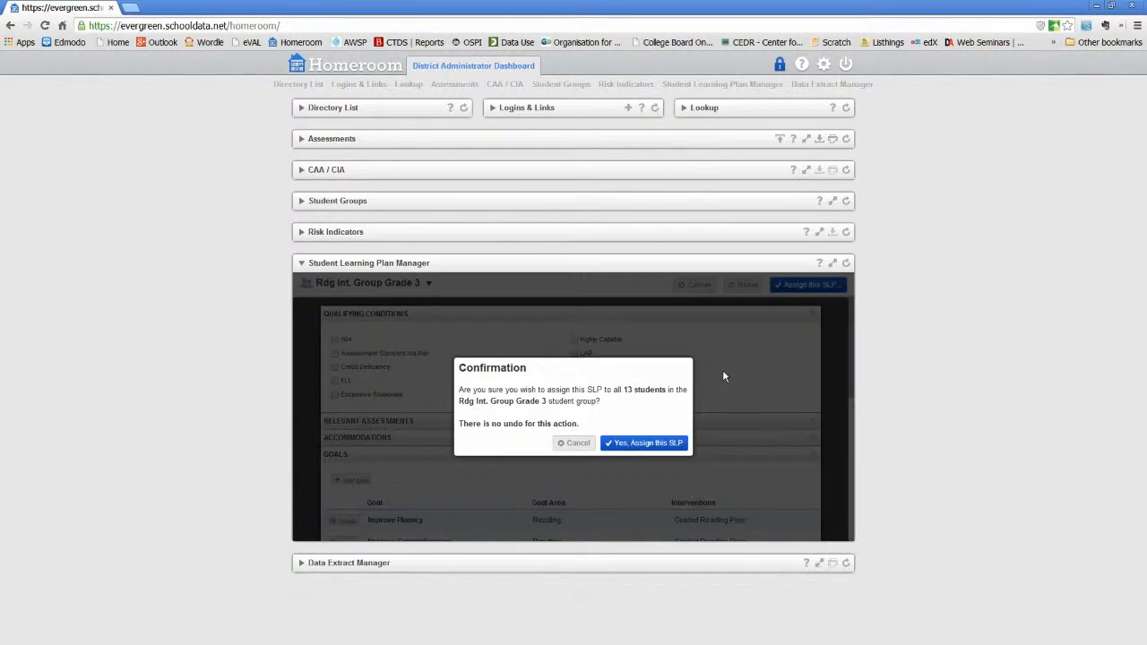
click(642, 445)
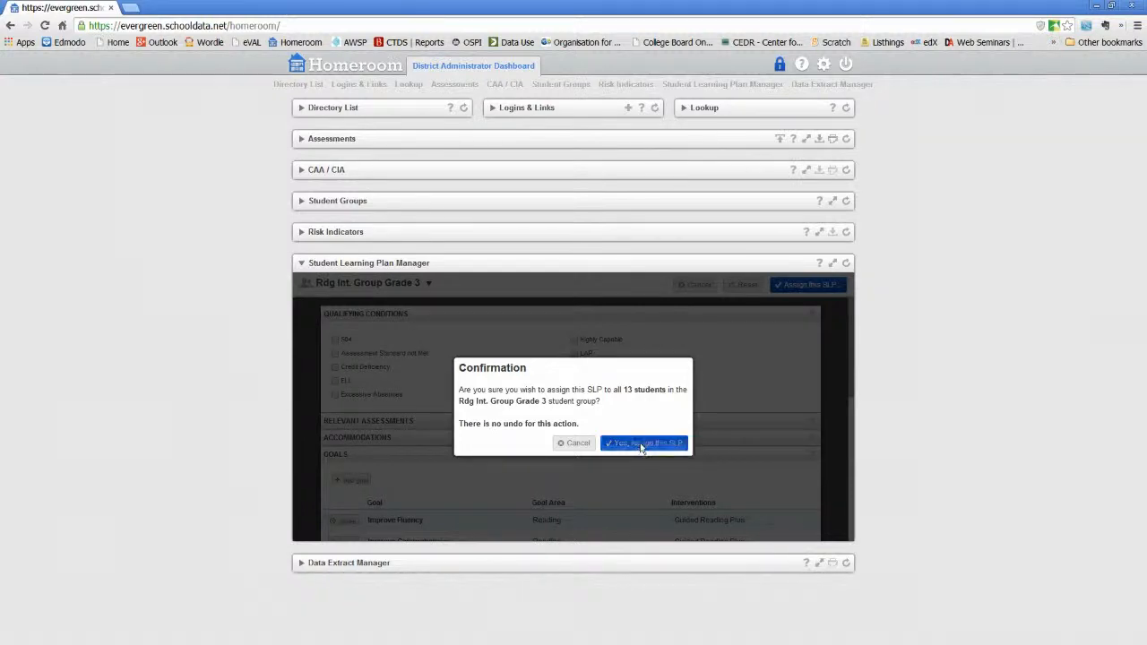